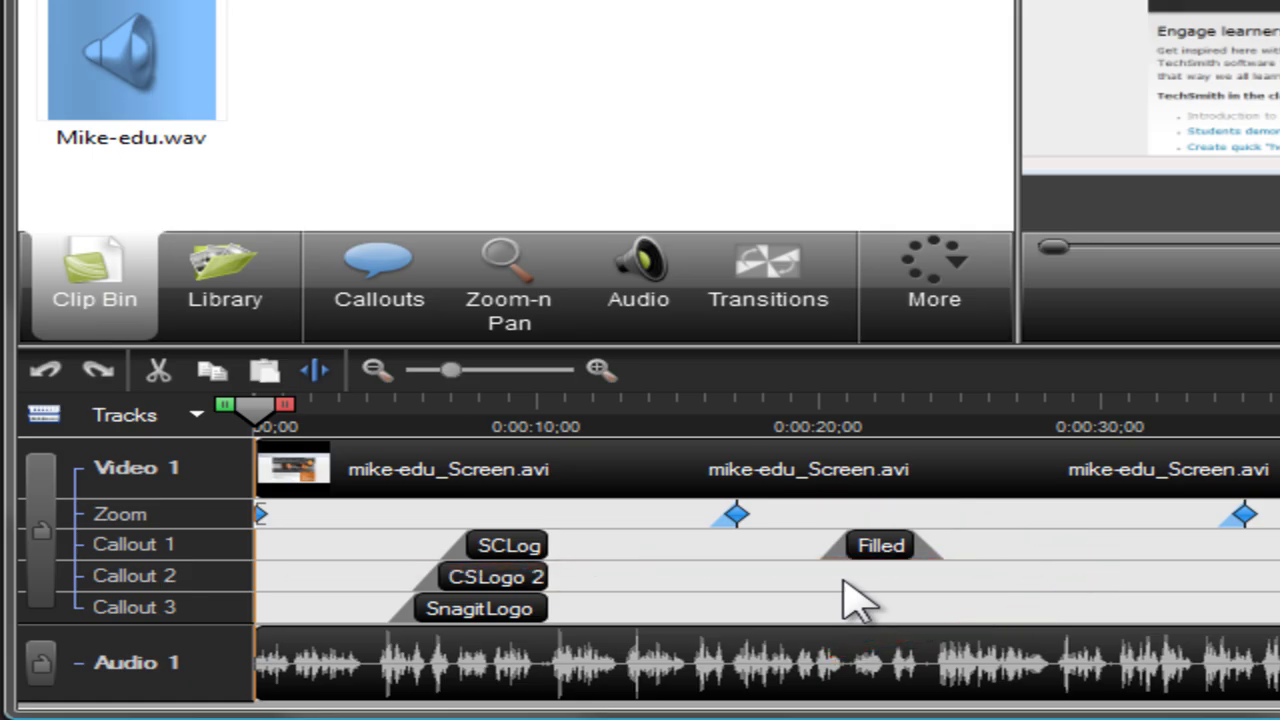
left_click(600, 382)
left_click(600, 382)
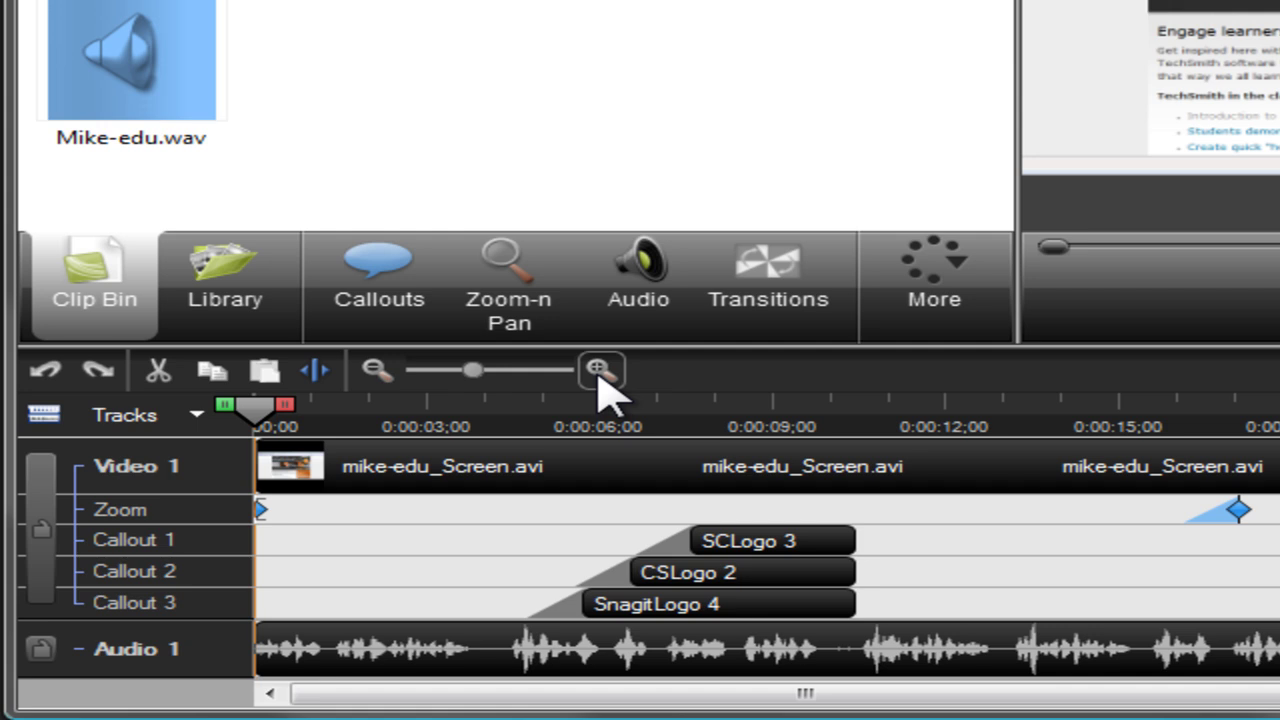
left_click(380, 378)
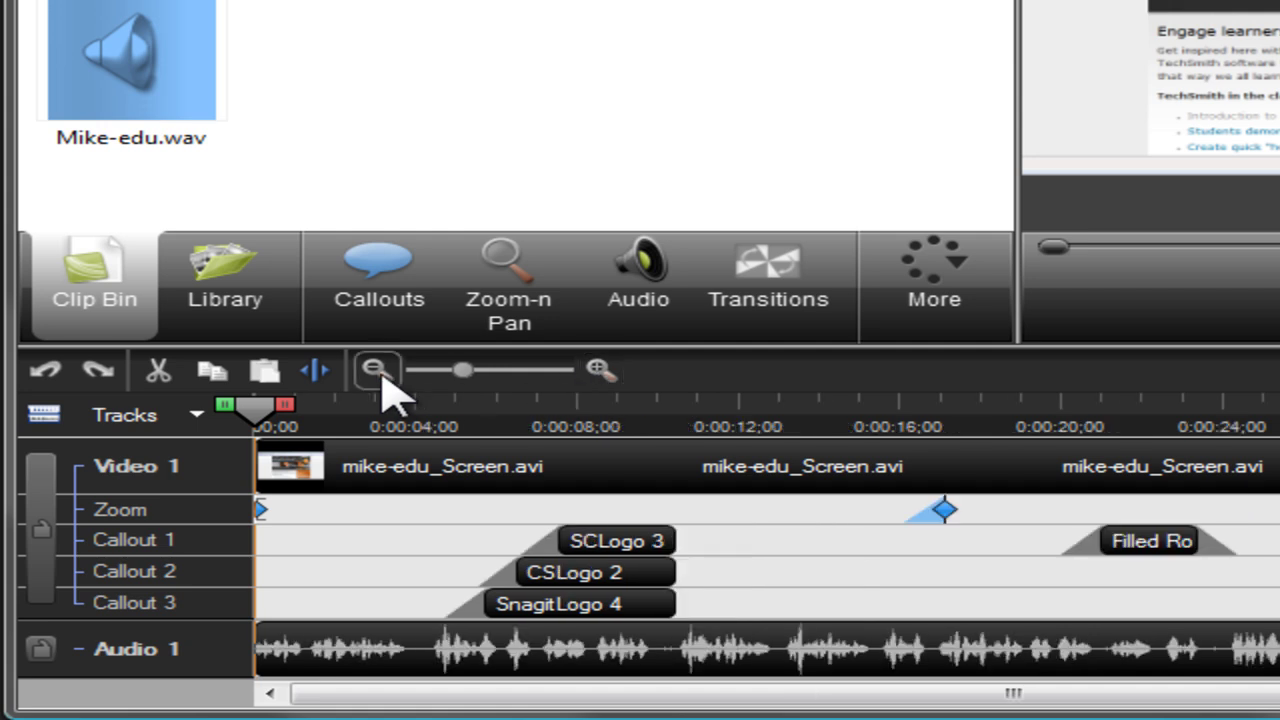
left_click(384, 382)
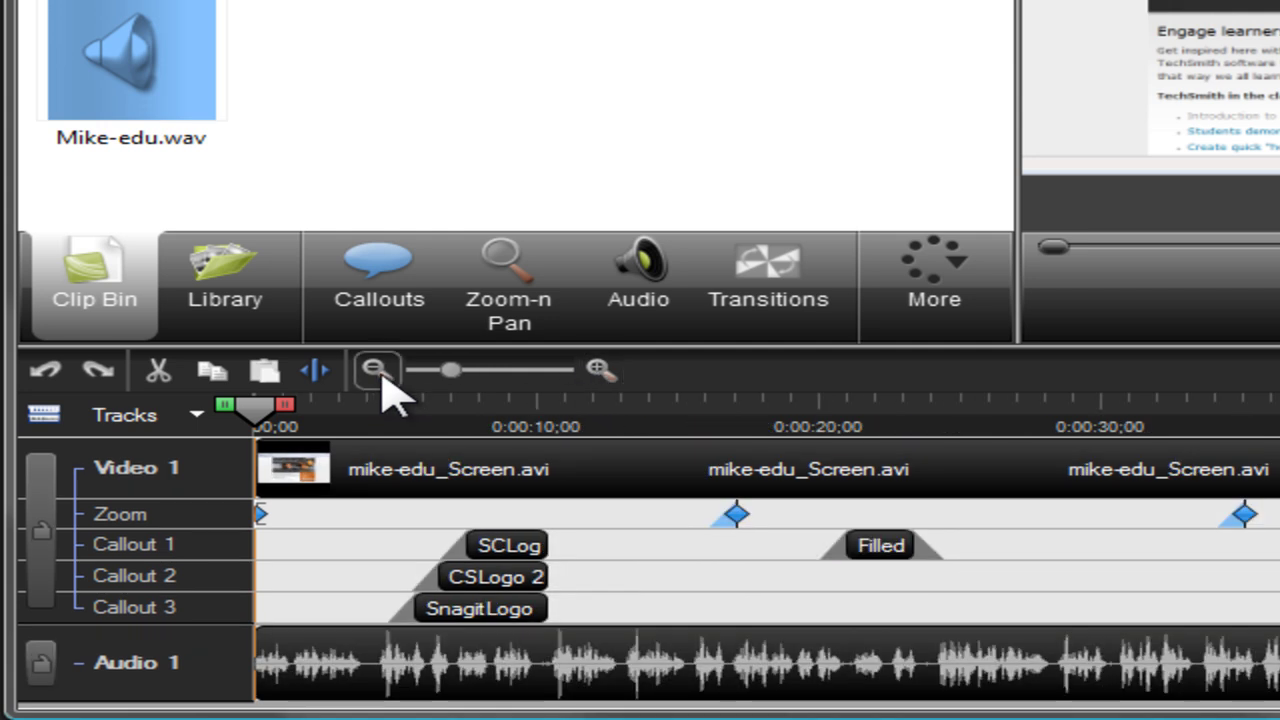
Step: Move the SCLogo 3 callout to start at 0:00:11;06, extend its start to about 0:00:09 and shorten its end to about 0:00:14
left_click(531, 555)
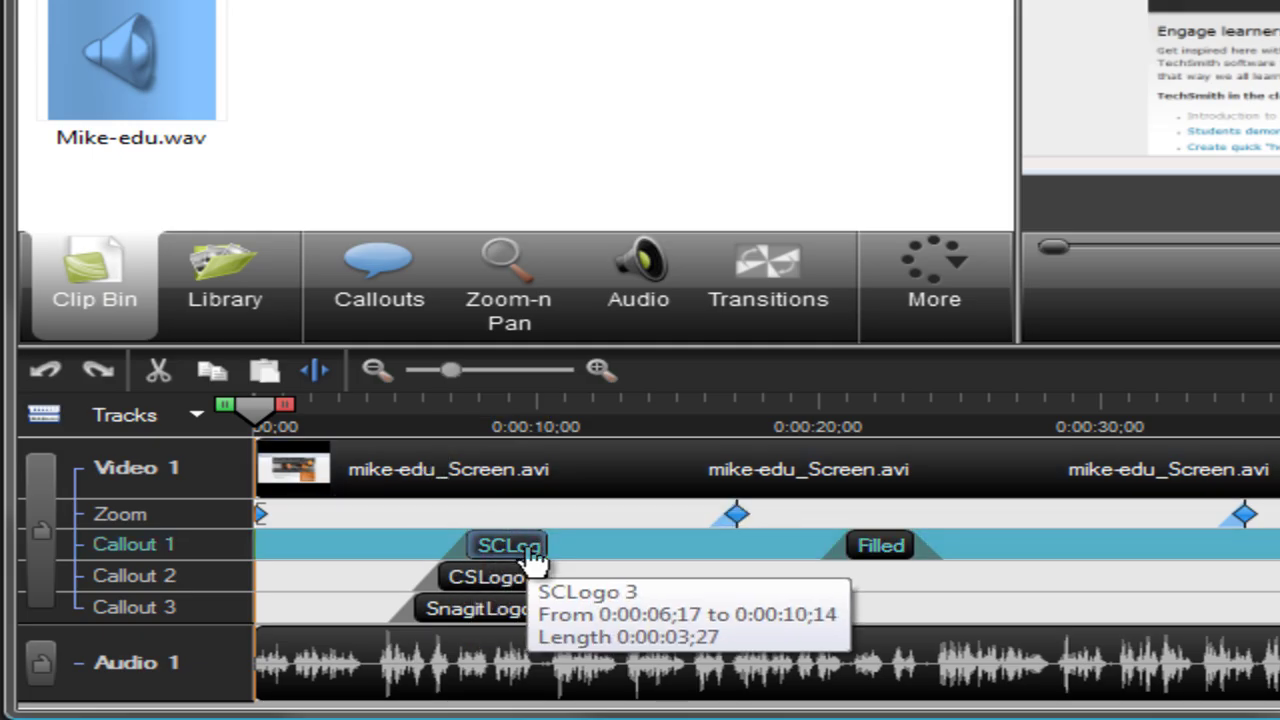
left_click(224, 566)
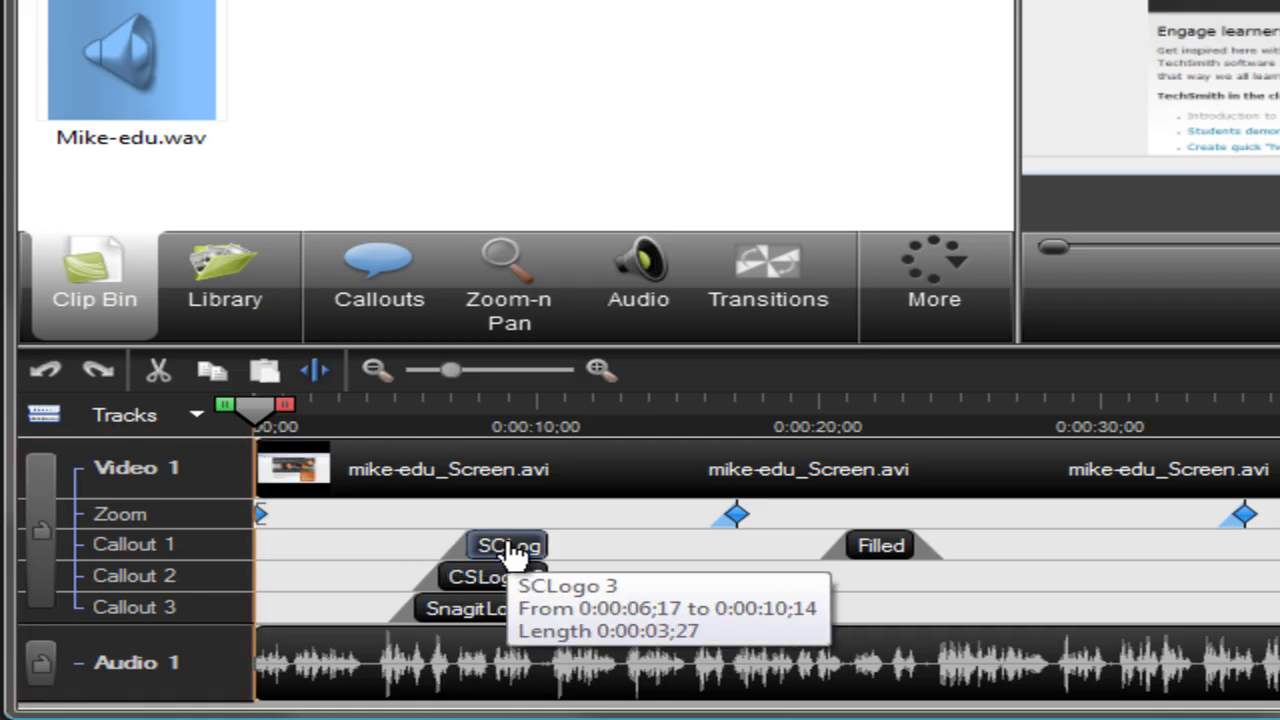
left_click_drag(509, 547, 638, 549)
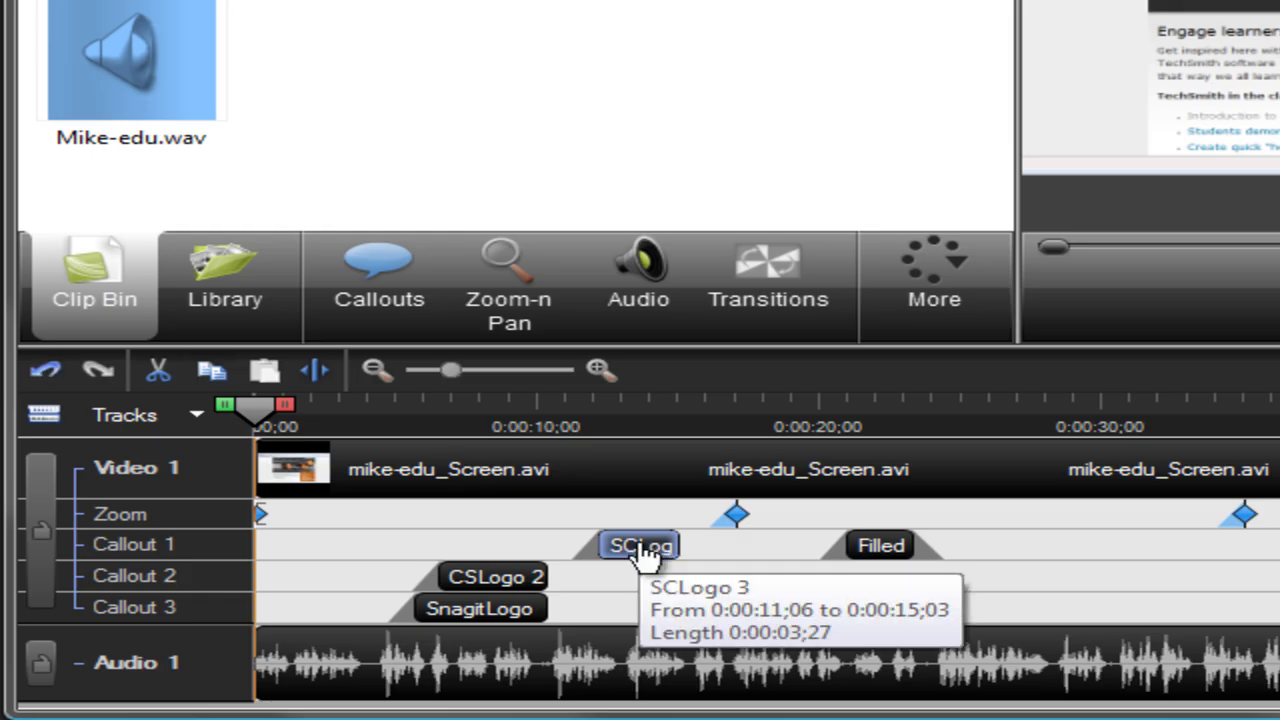
left_click_drag(586, 545, 535, 543)
left_click_drag(679, 545, 651, 542)
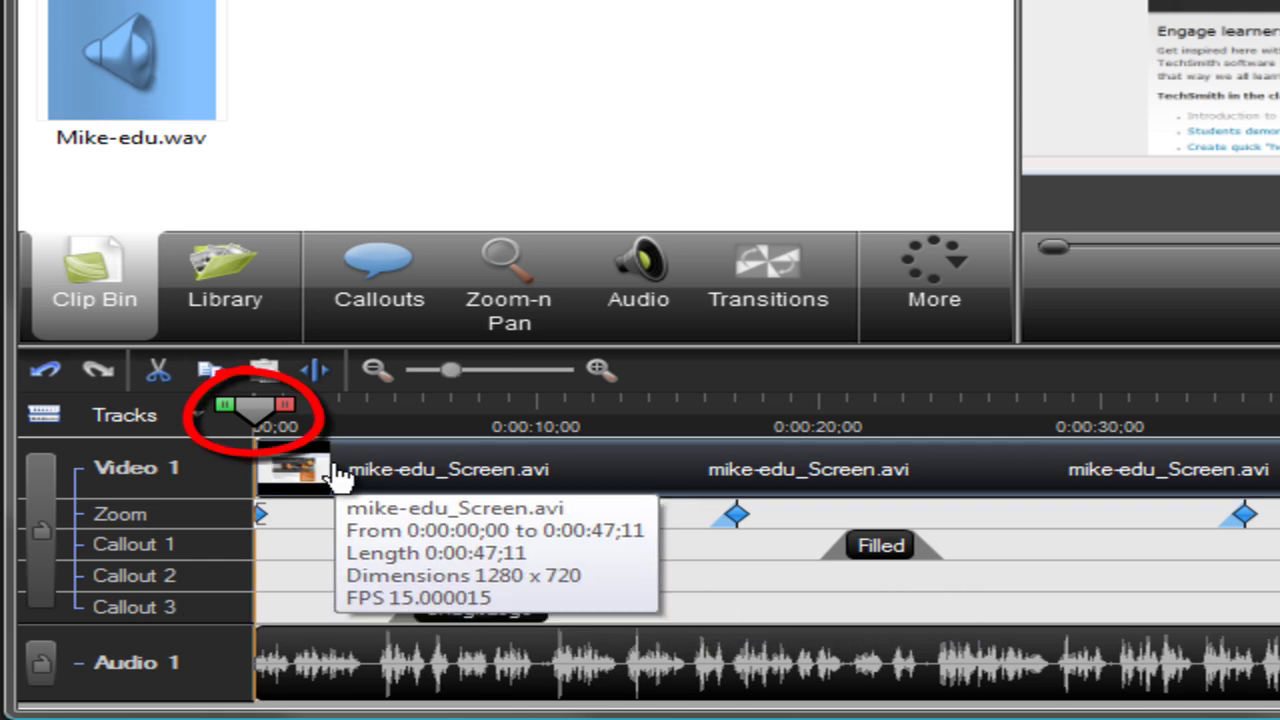
Step: Select the timeline range from about 0:00:11 to 0:00:21 with the playhead's in and out markers, and clear the selection
left_click_drag(265, 438, 503, 452)
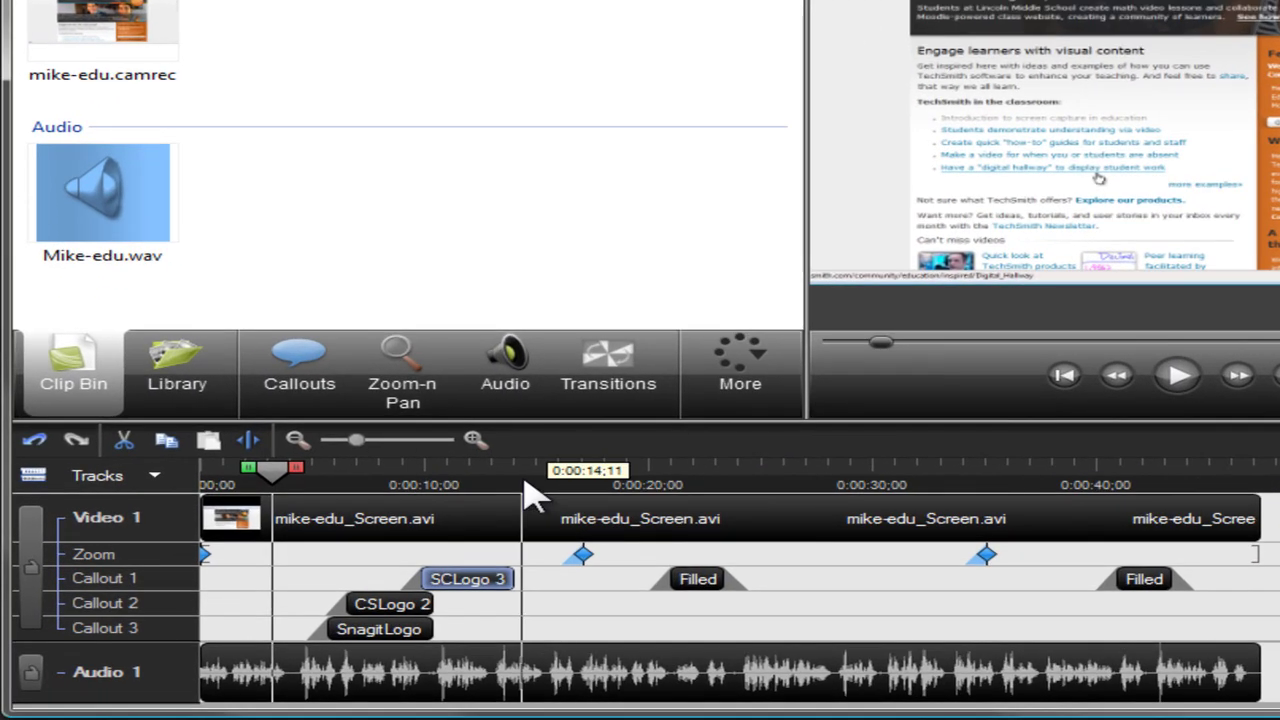
left_click(524, 484)
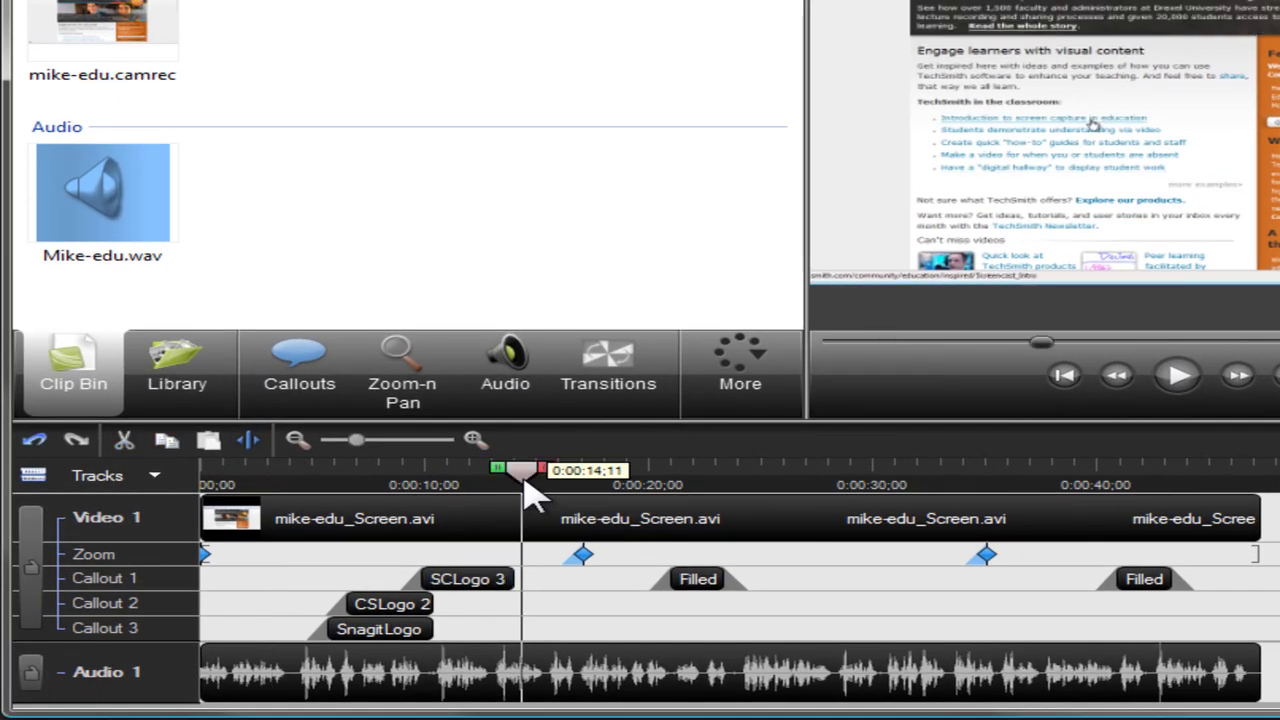
left_click_drag(526, 478, 503, 470)
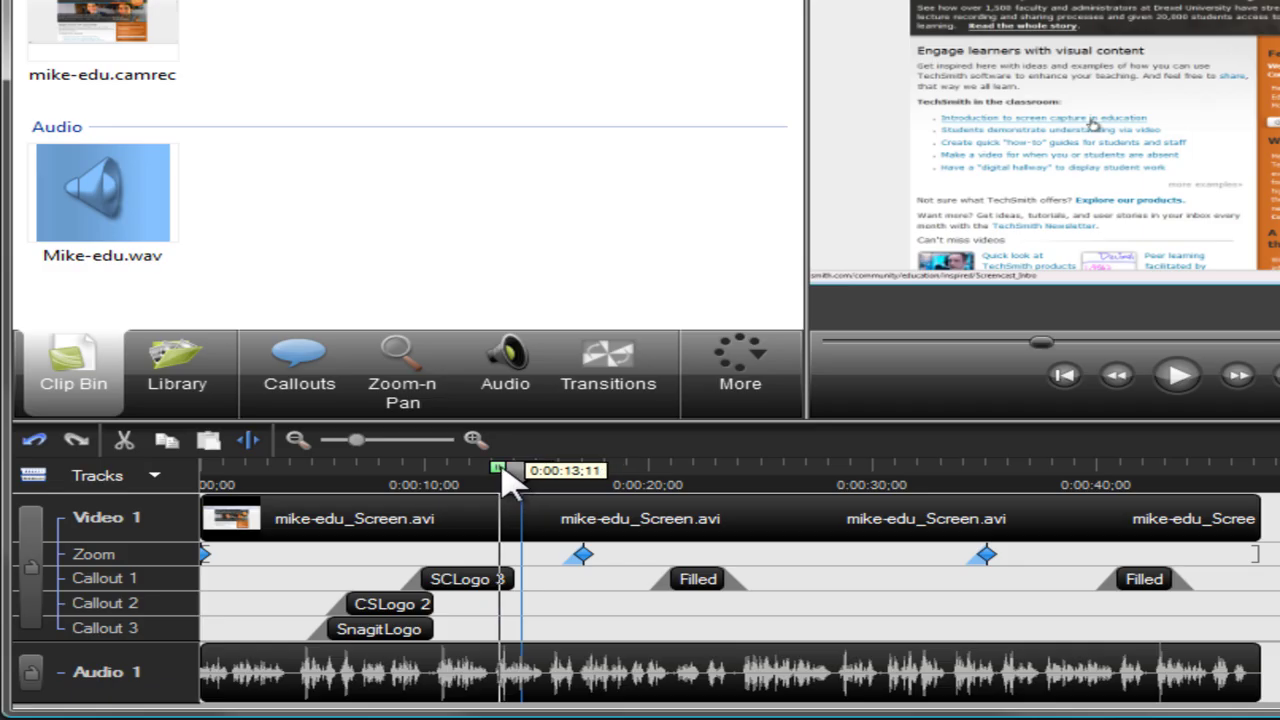
mouse_move(510, 482)
left_mouse_down()
mouse_move(460, 469)
mouse_move(430, 484)
left_mouse_up()
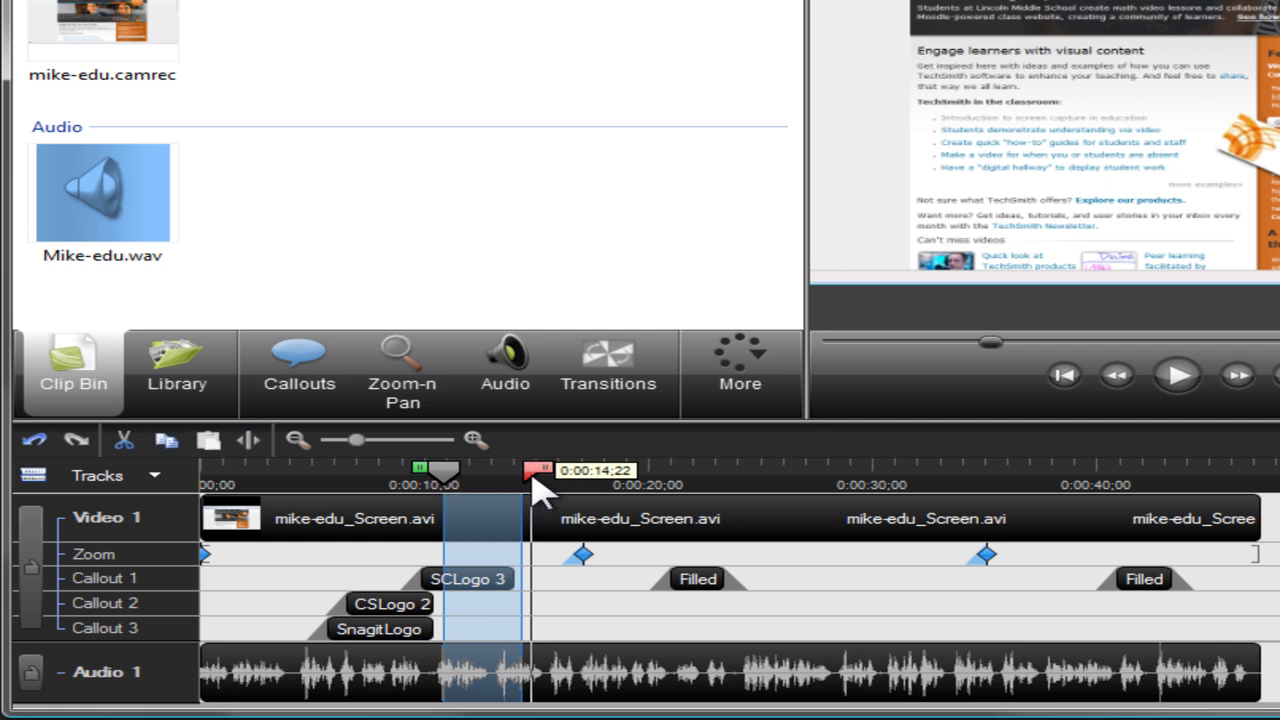
left_click_drag(537, 487, 675, 484)
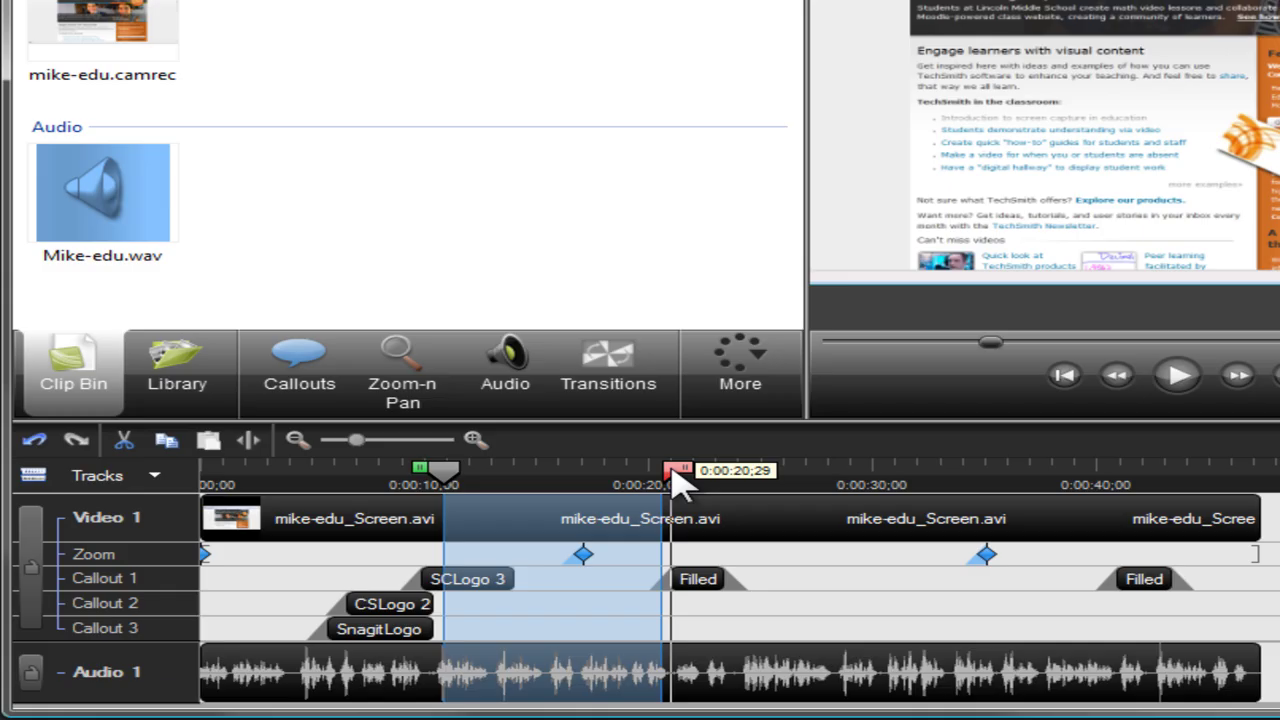
left_click(448, 472)
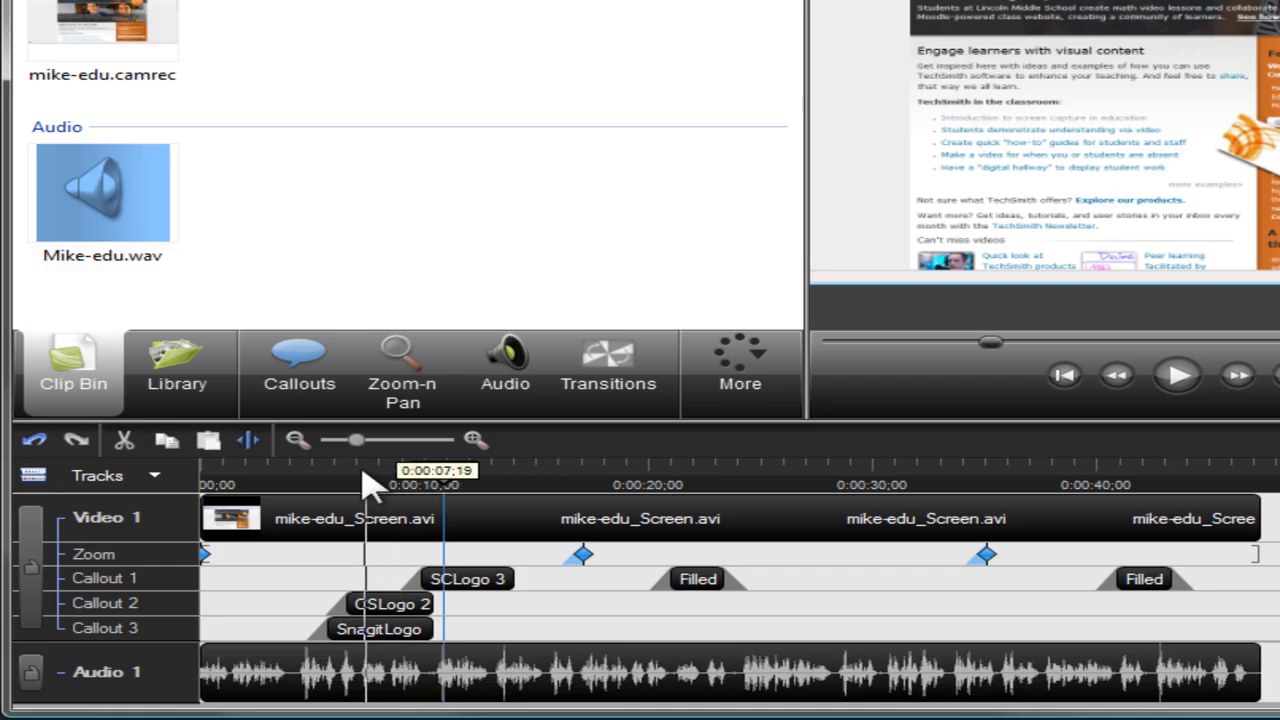
Step: Split the screen video and its audio at 0:00:04;07
left_click(297, 474)
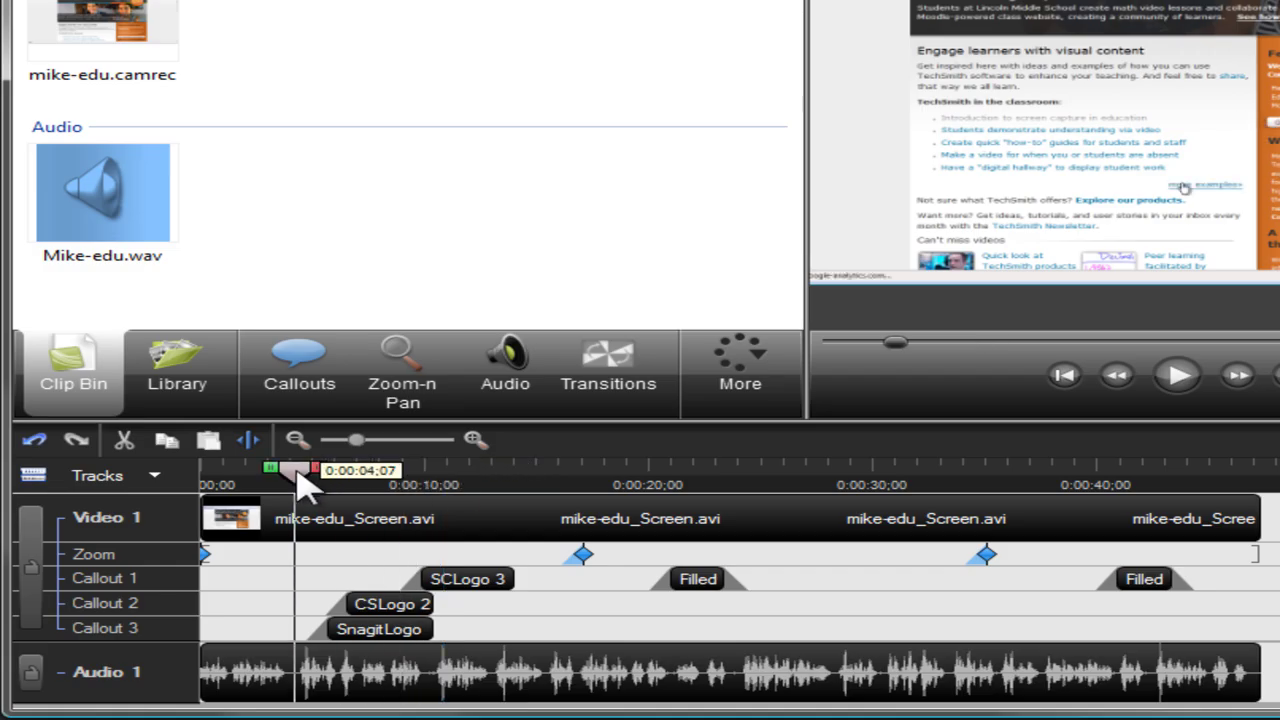
left_click(259, 447)
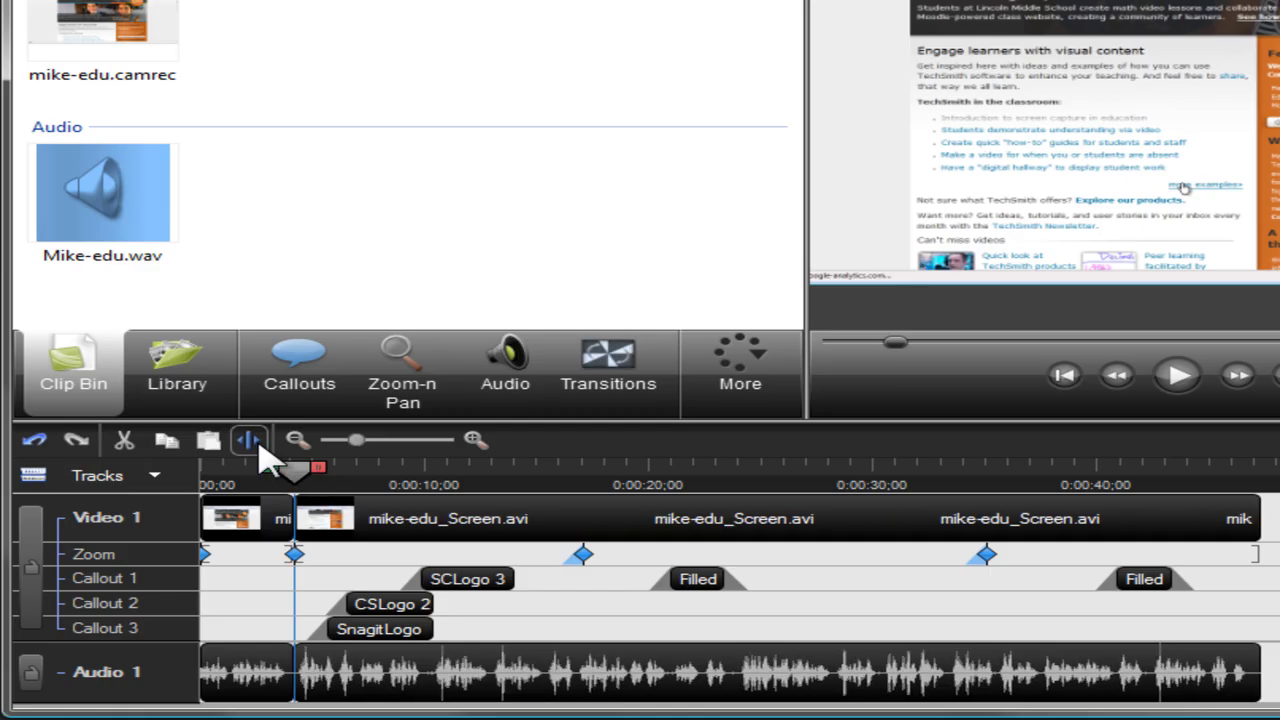
Step: Cut the timeline range from about 0:00:01 to the split at 0:00:04;07, undo the cut and clear the selection
mouse_move(293, 468)
left_mouse_down()
mouse_move(228, 480)
mouse_move(204, 468)
left_mouse_up()
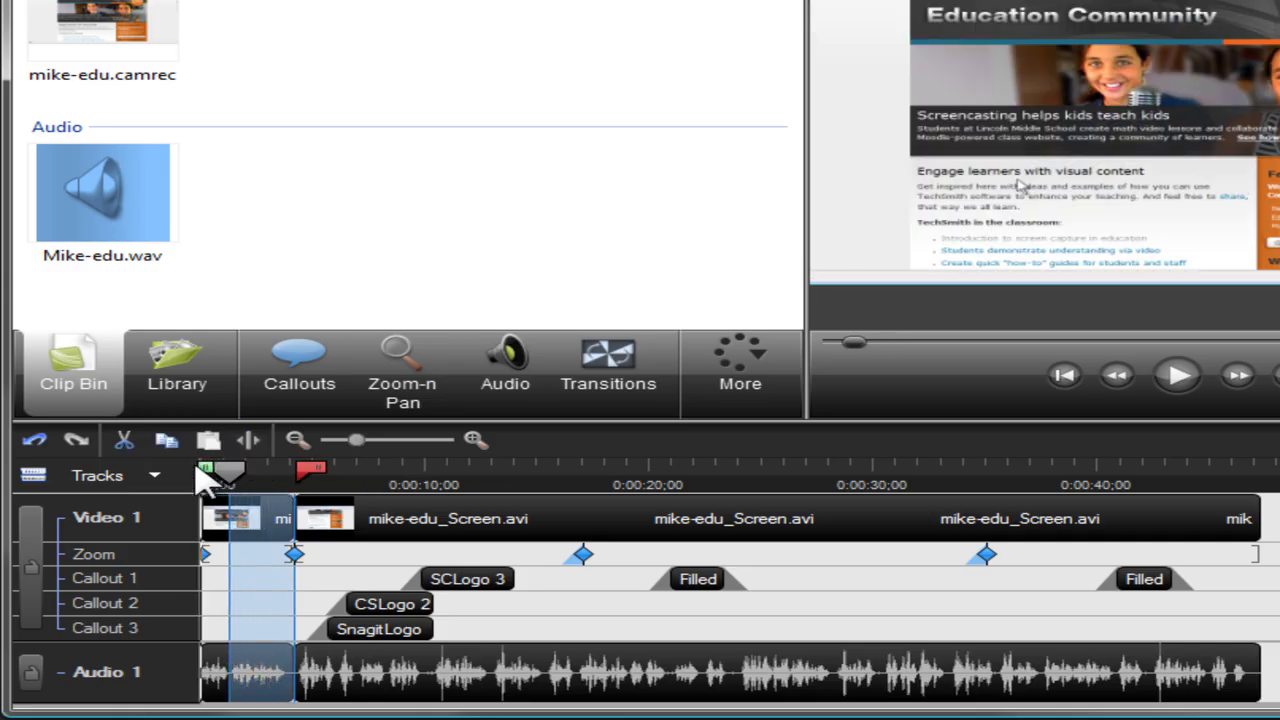
left_click(123, 441)
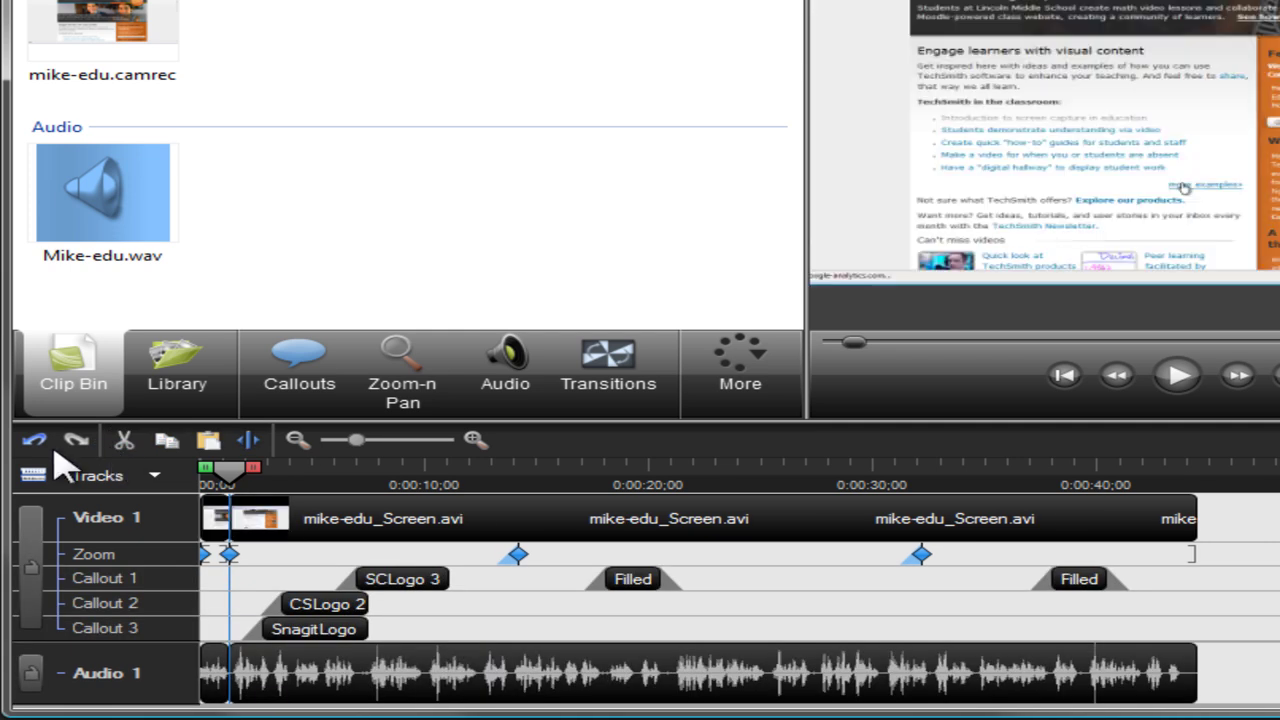
left_click(38, 442)
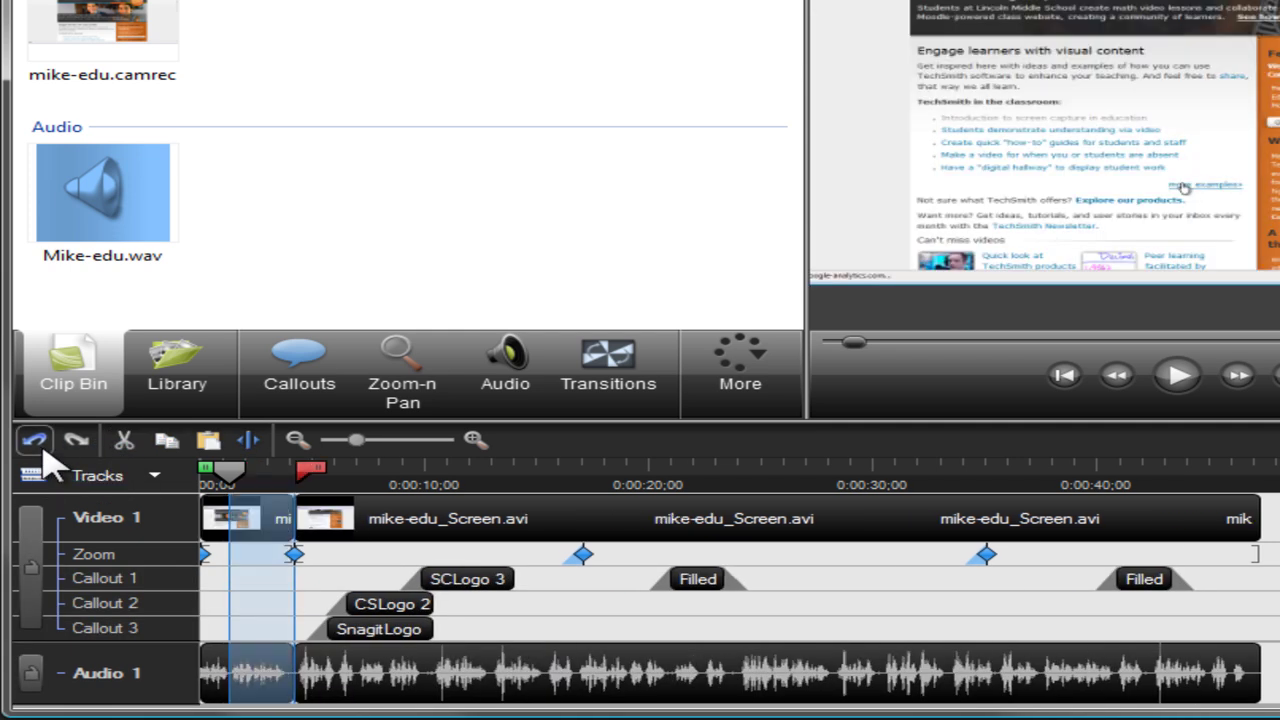
left_click(346, 468)
double_click(343, 470)
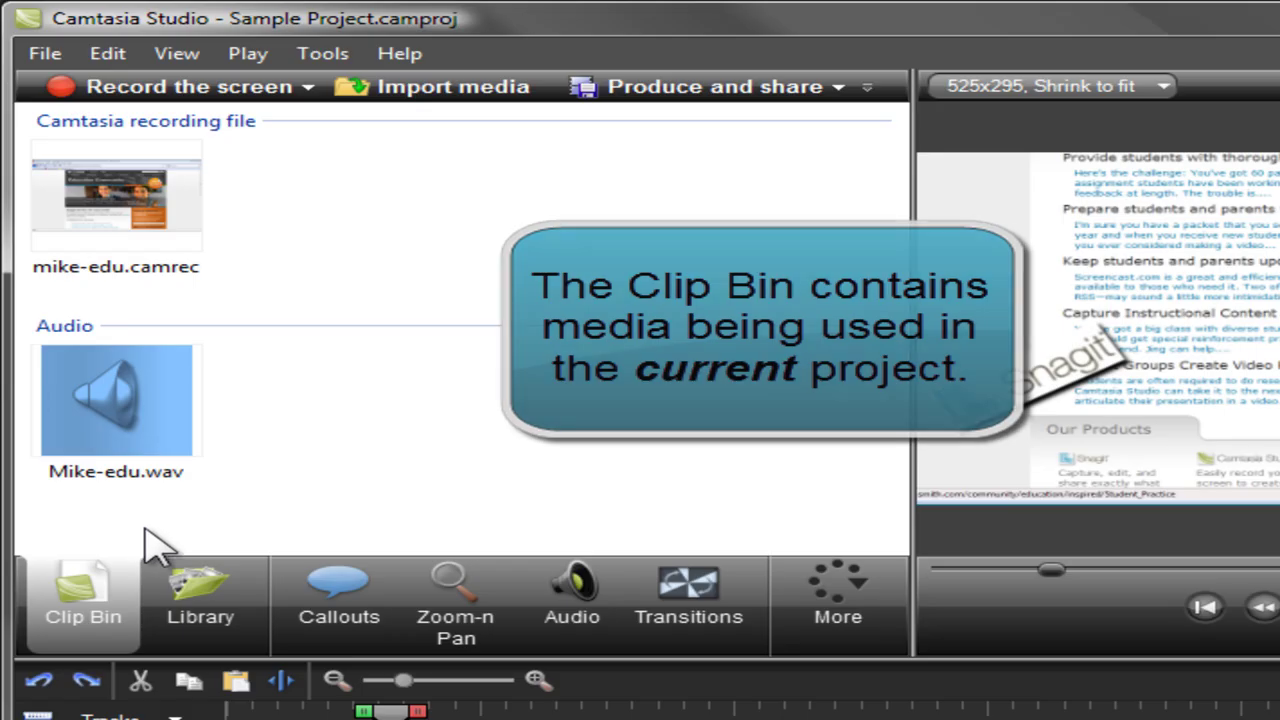
Step: Expand the library's Rounded Angles folder, and add the timeline range from 0:00:03;25 to 0:00:06;15 to the library
left_click(195, 592)
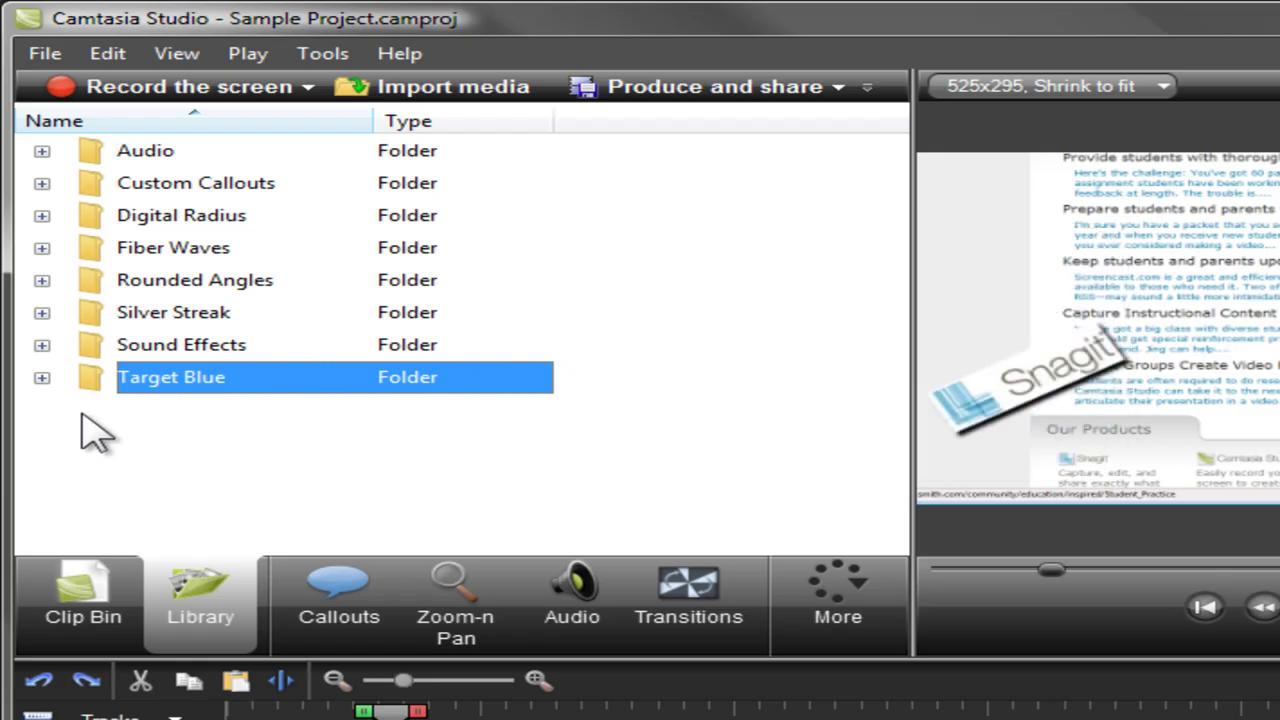
left_click(42, 281)
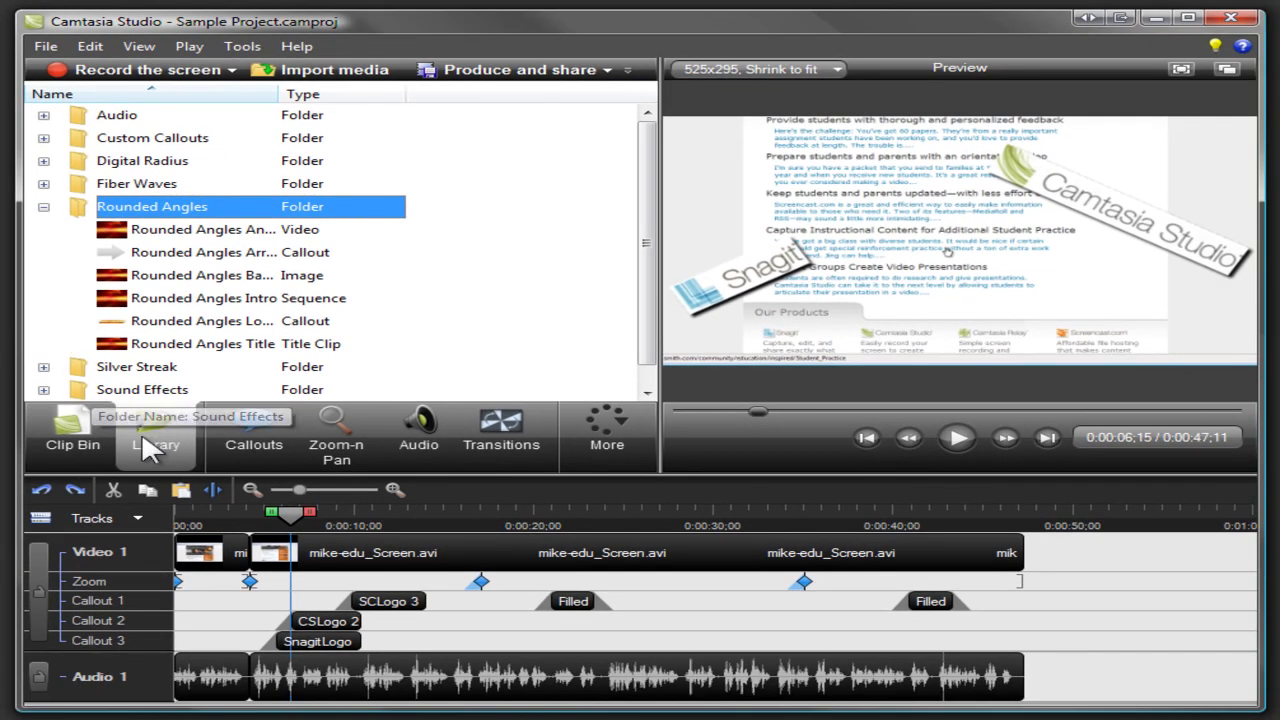
left_click_drag(267, 517, 236, 519)
right_click(268, 553)
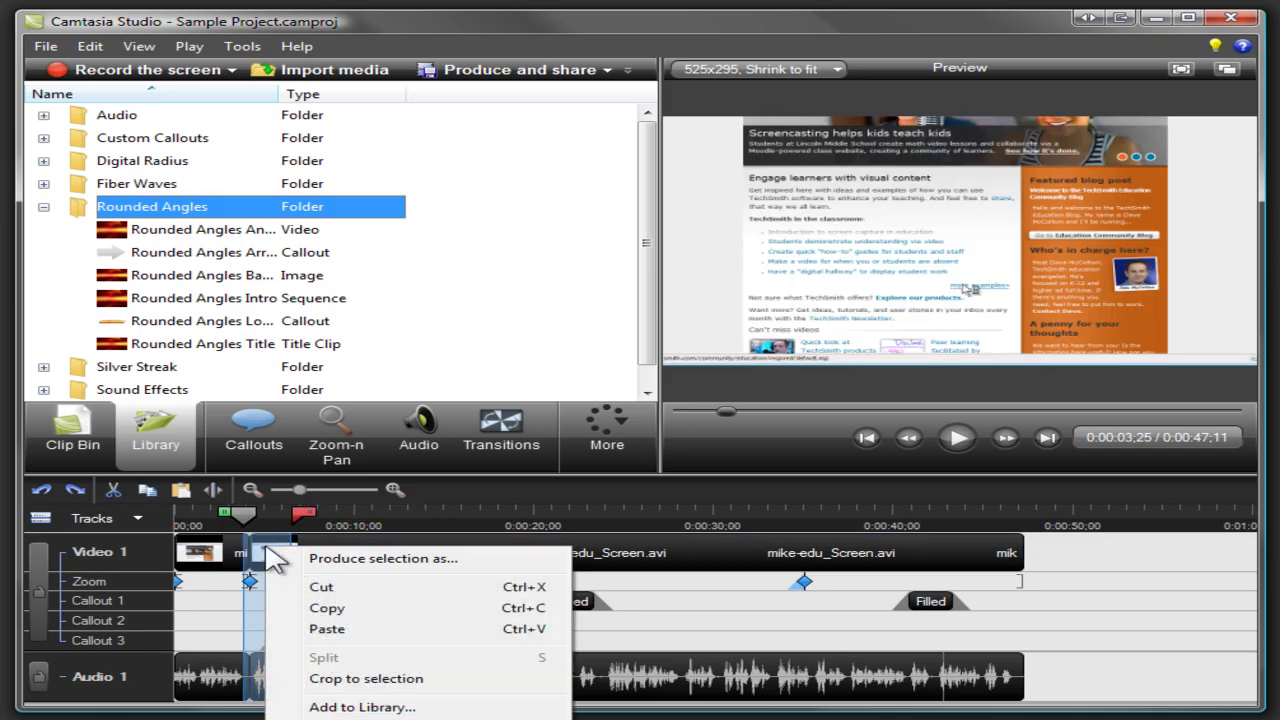
left_click(320, 706)
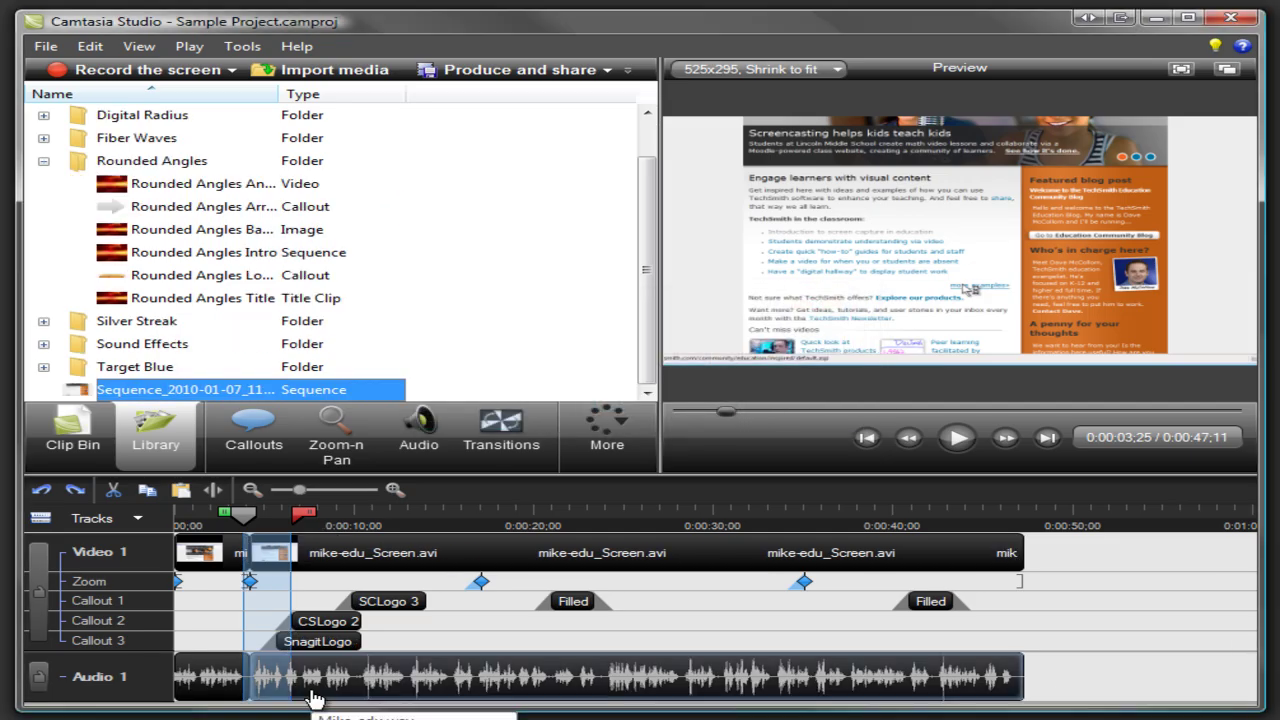
Step: Insert the Rounded Angles Title clip from the library at the very beginning of the Video 1 track
left_click_drag(265, 300, 252, 386)
left_click_drag(187, 488, 187, 557)
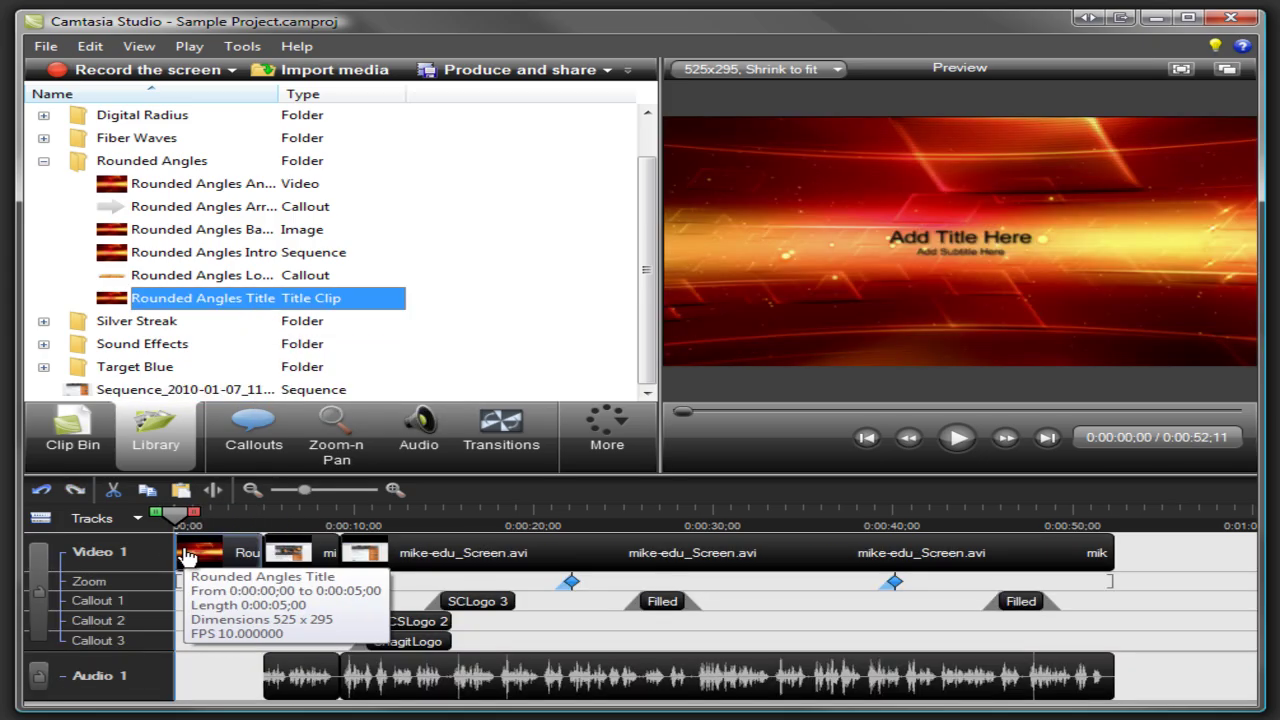
Step: Add an arrow callout at 0:00:05;24, shrink it and place it over the web page banner, pointing at the first student photo
left_click(279, 523)
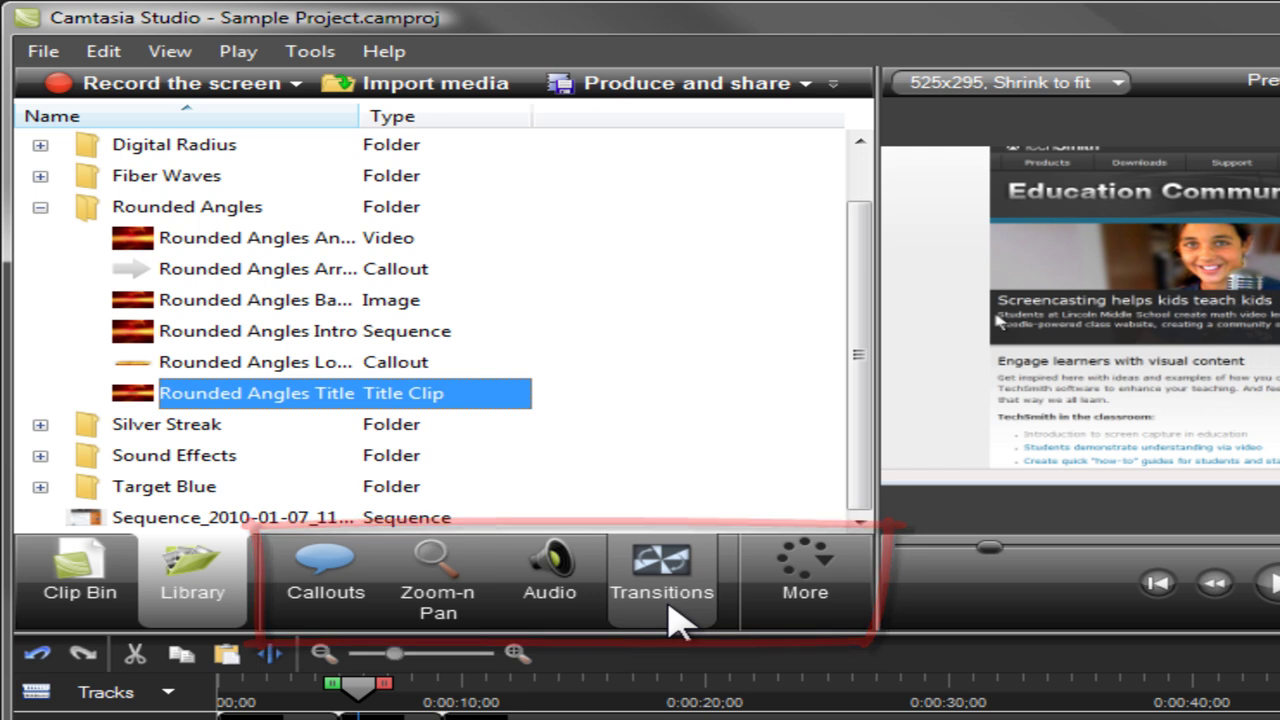
left_click(330, 596)
left_click(156, 256)
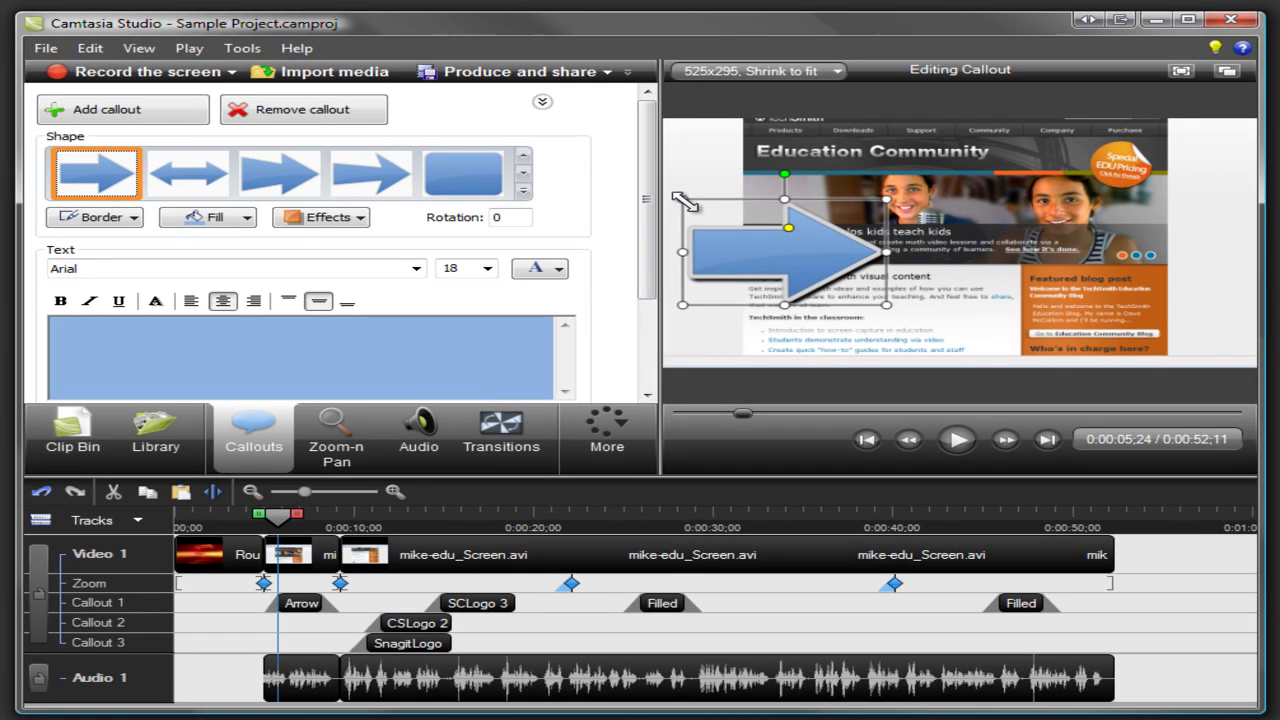
left_click_drag(684, 201, 772, 201)
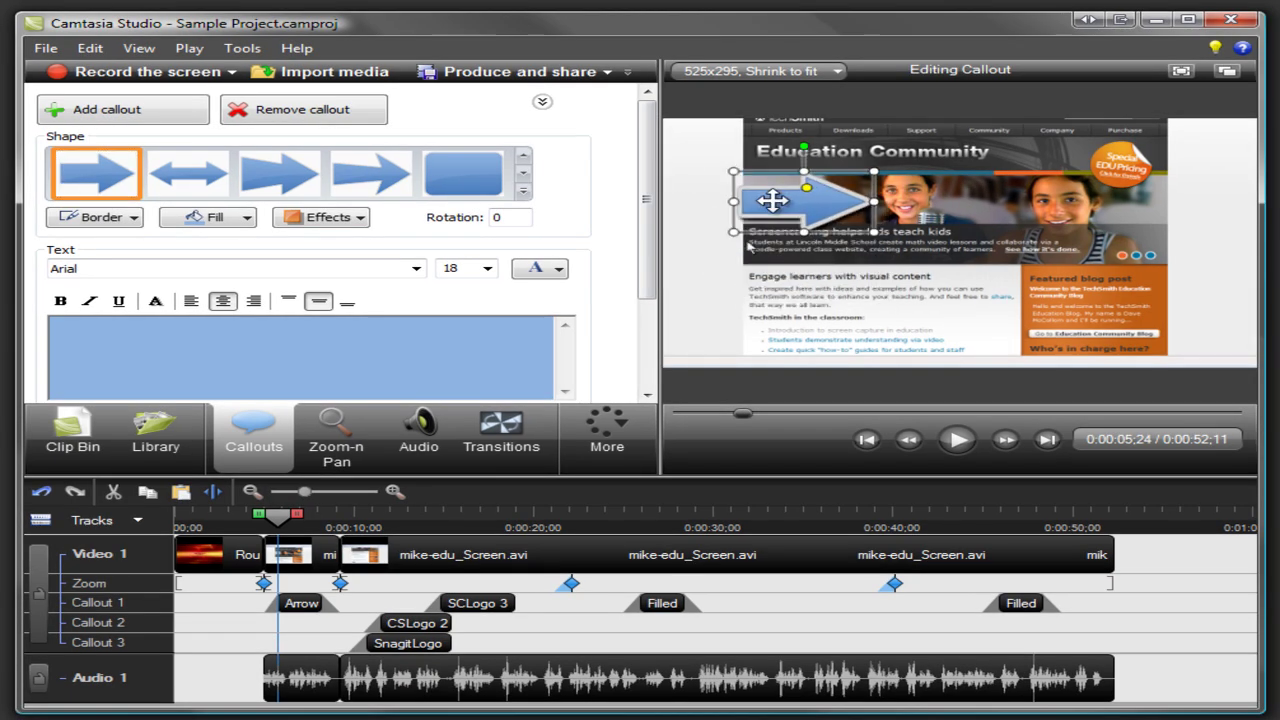
Step: Add a Fade through black transition between the Rounded Angles Title clip and the first screen clip, and return to the Clip Bin
left_click(511, 419)
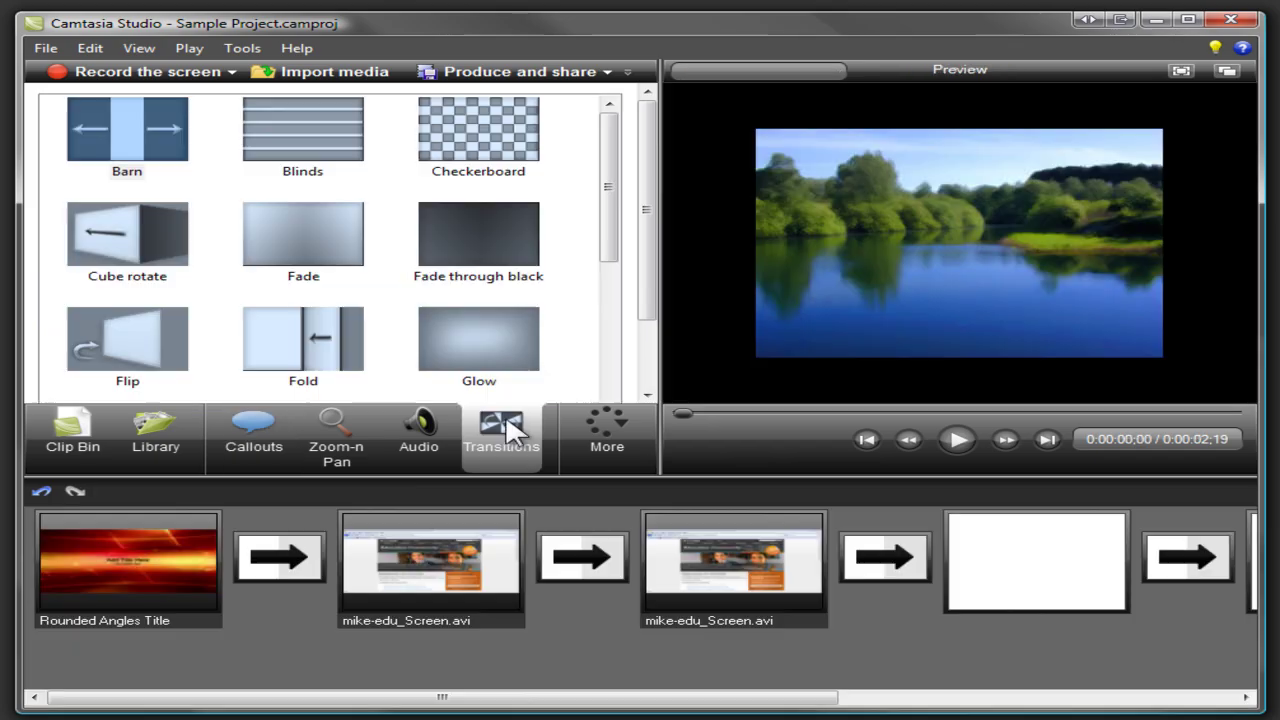
left_click_drag(497, 240, 275, 550)
left_click(90, 452)
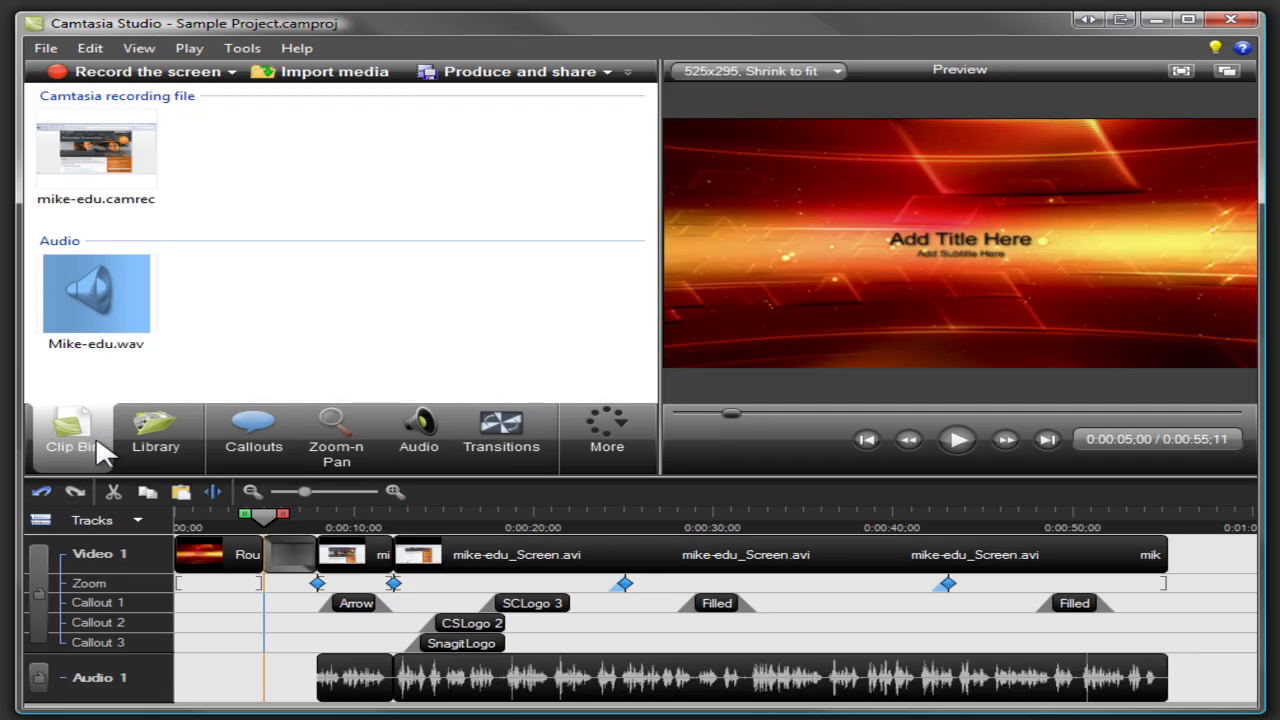
Step: Add a Zoom-n-Pan keyframe at 0:00:13;03 by shrinking the zoom frame and centring it on the Get Inspired text
left_click(411, 516)
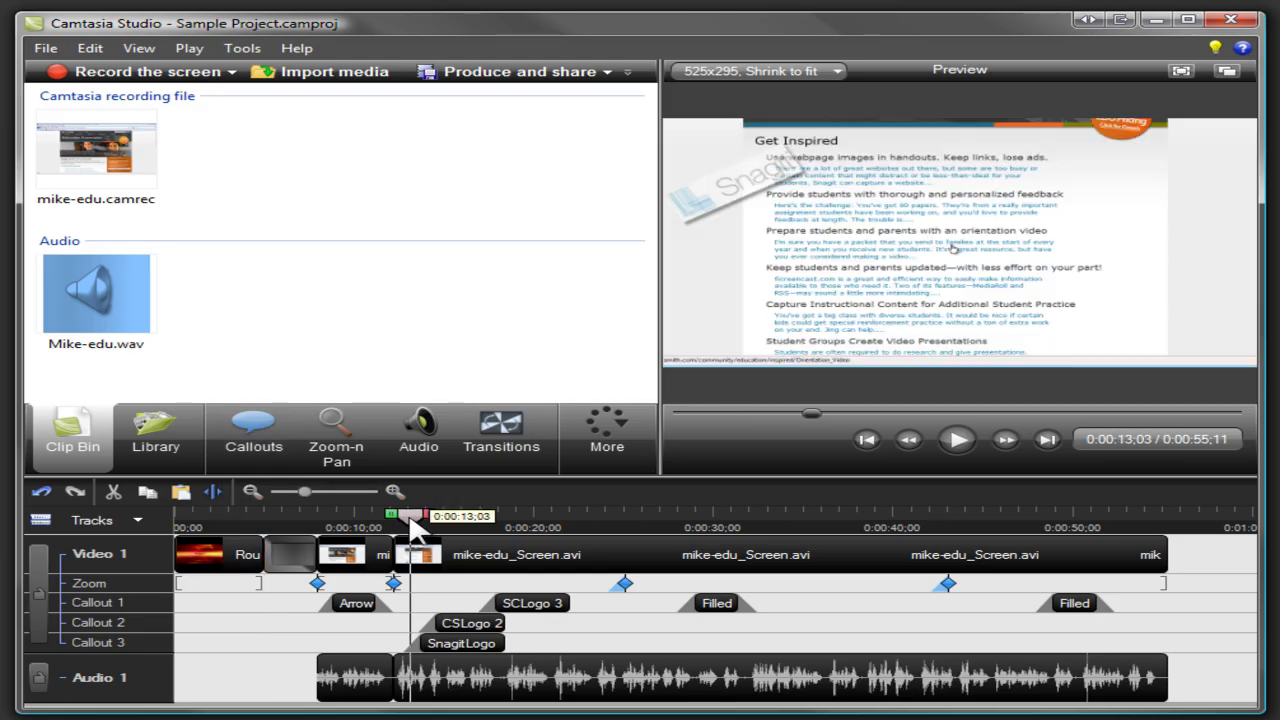
left_click(331, 428)
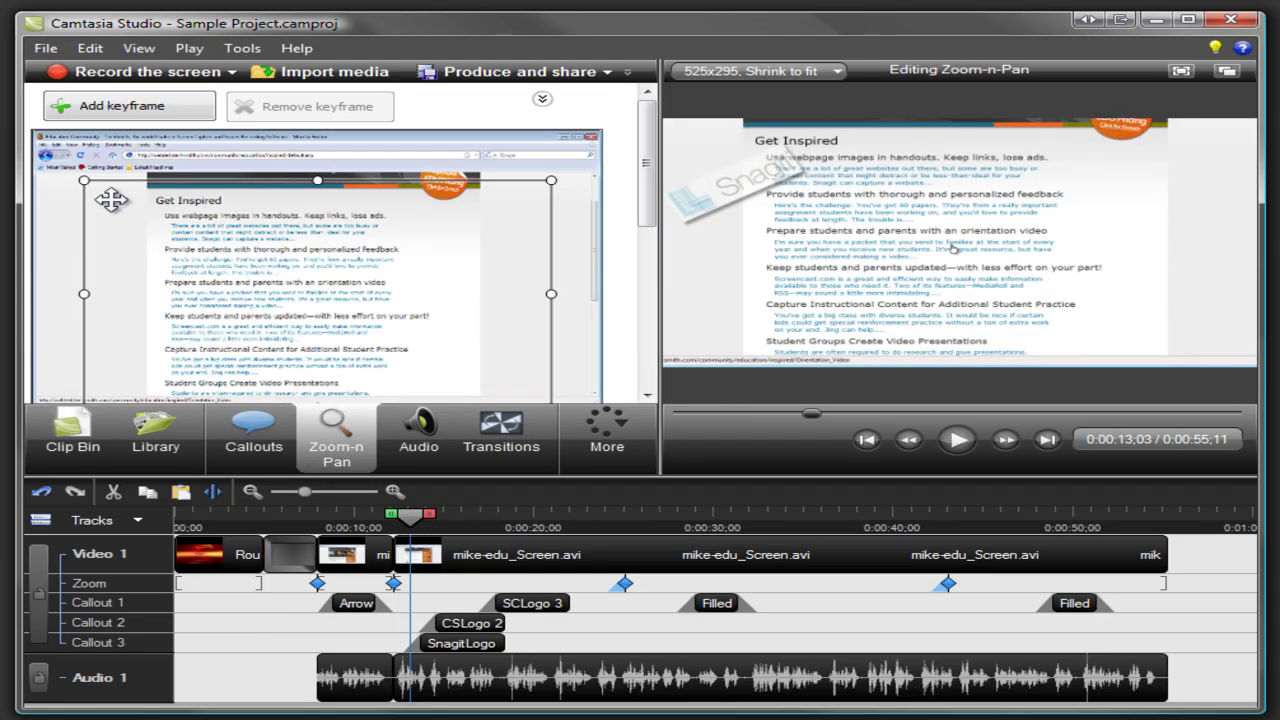
left_click_drag(86, 182, 246, 260)
left_click_drag(330, 343, 268, 304)
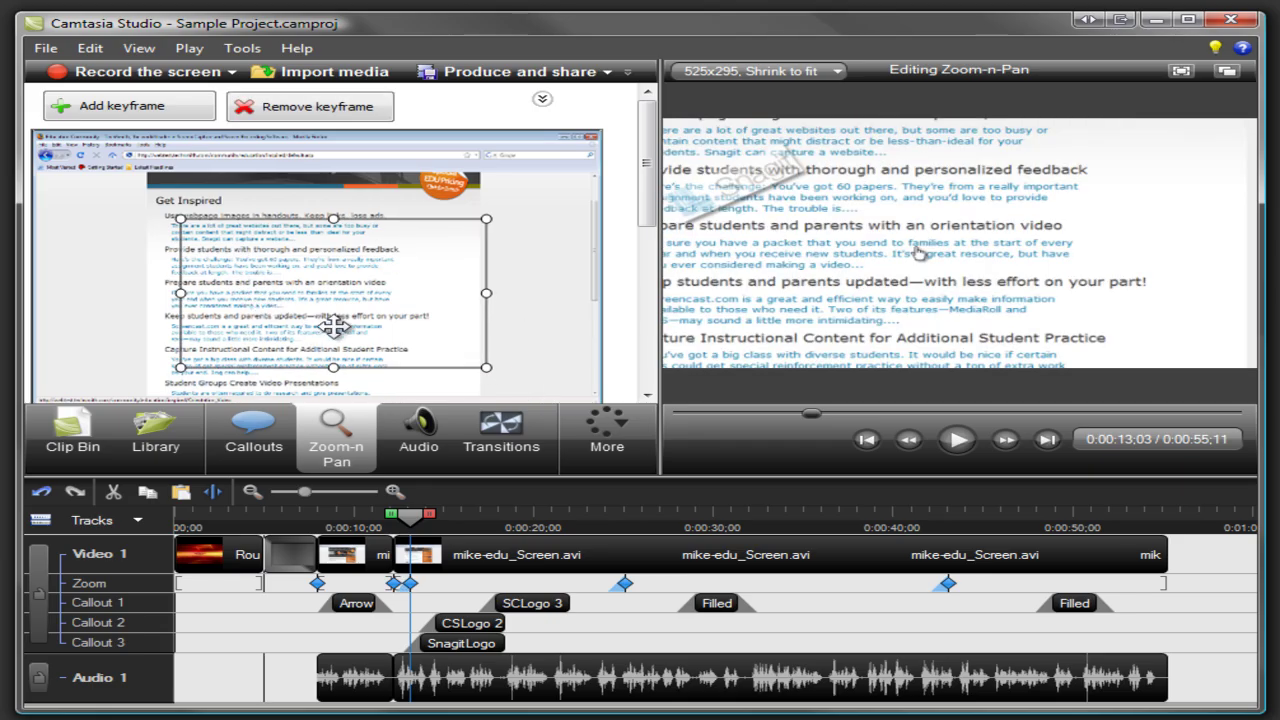
Step: Open the Cursor Effects and set the mouse cursor's highlight effect to Highlight
left_click(617, 430)
left_click(627, 462)
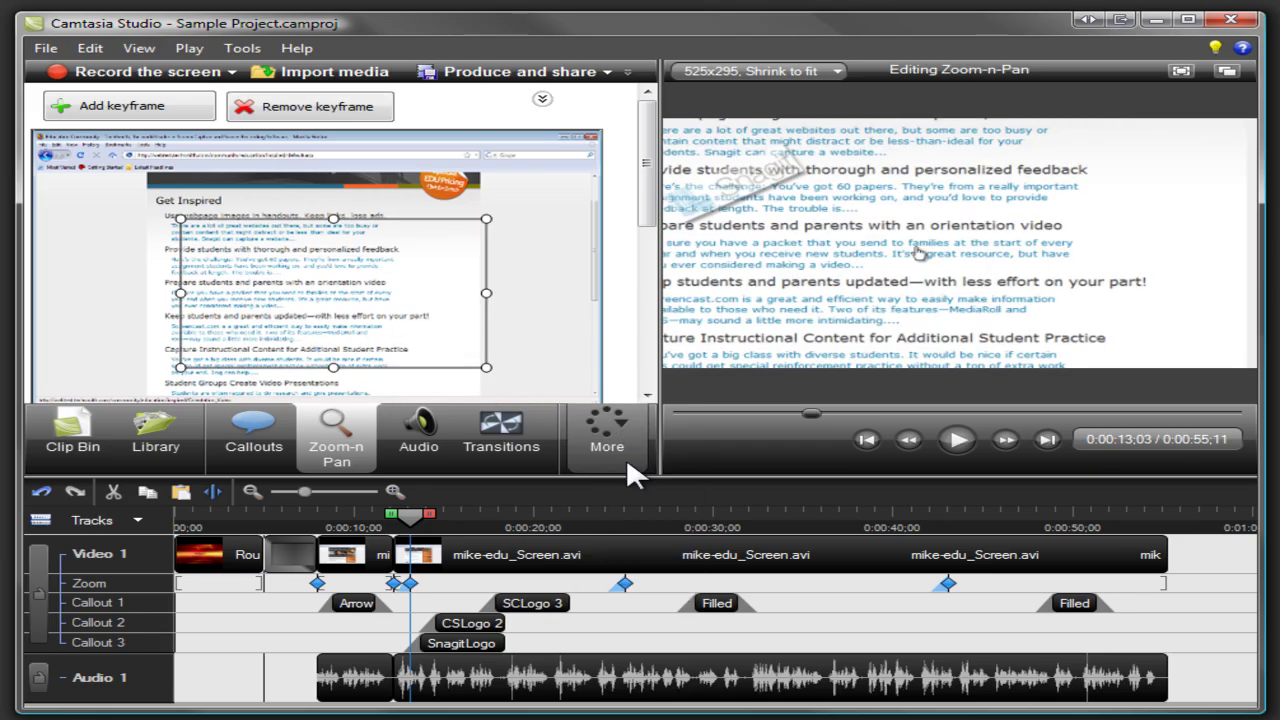
left_click(288, 344)
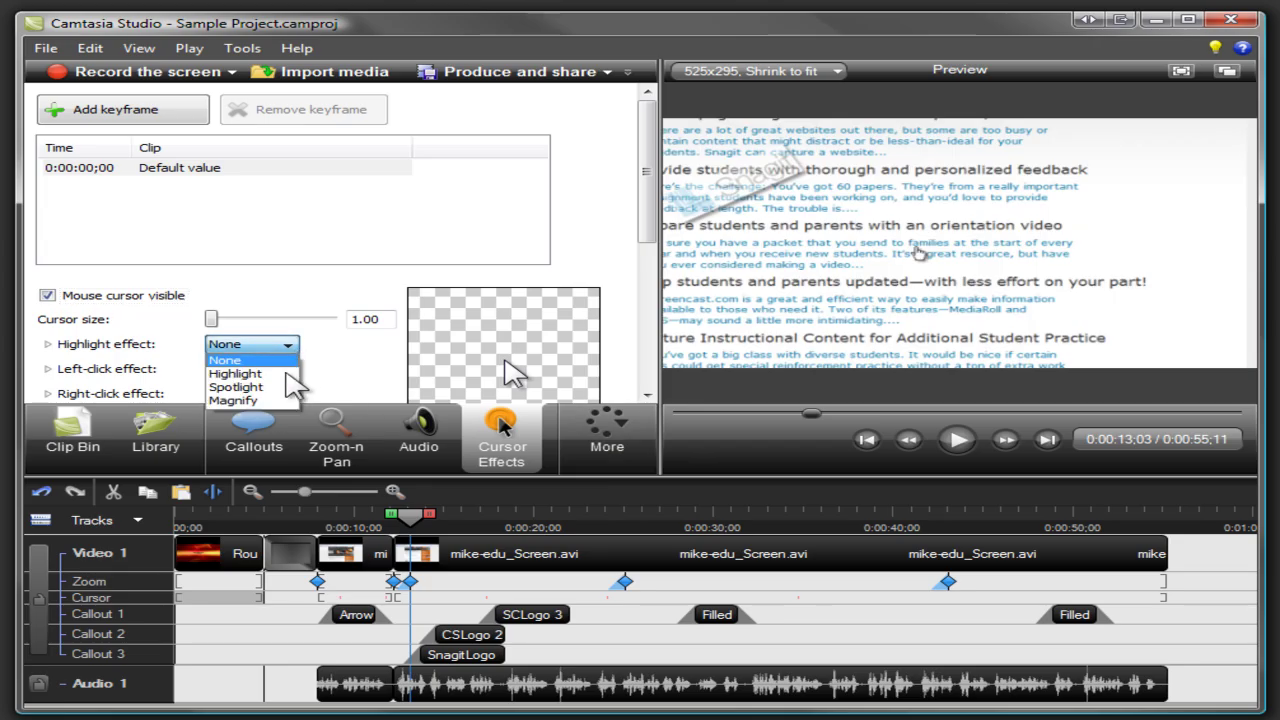
left_click(287, 374)
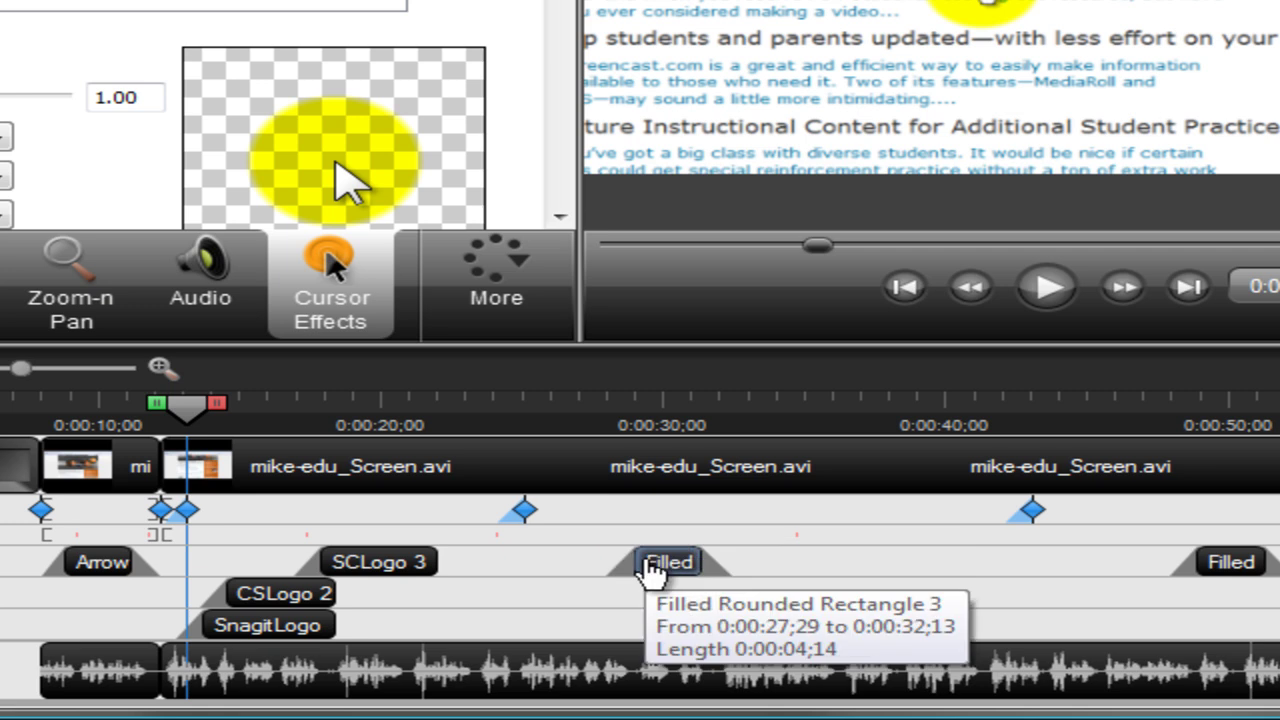
Step: Enlarge the Filled Rounded Rectangle callout reading "--Image & Video --Easy to Use --Free!" and return to the Clip Bin
left_click(662, 564)
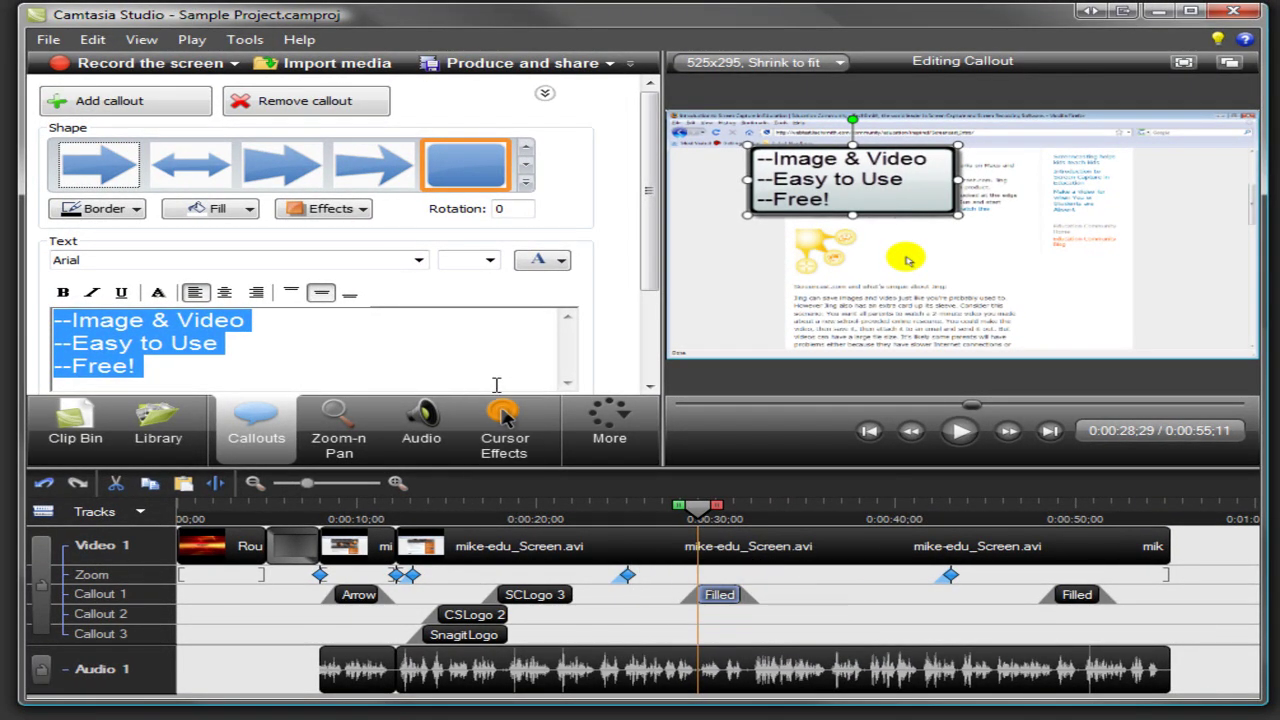
left_click_drag(958, 214, 1012, 253)
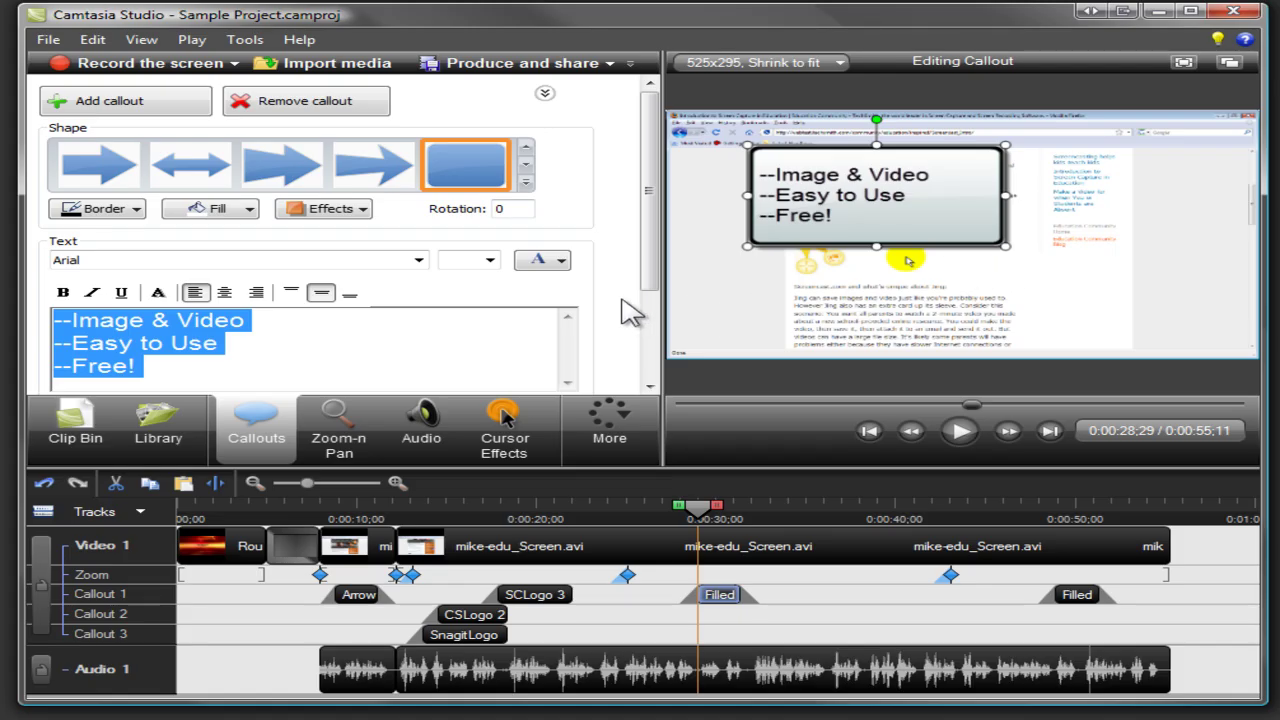
left_click(100, 420)
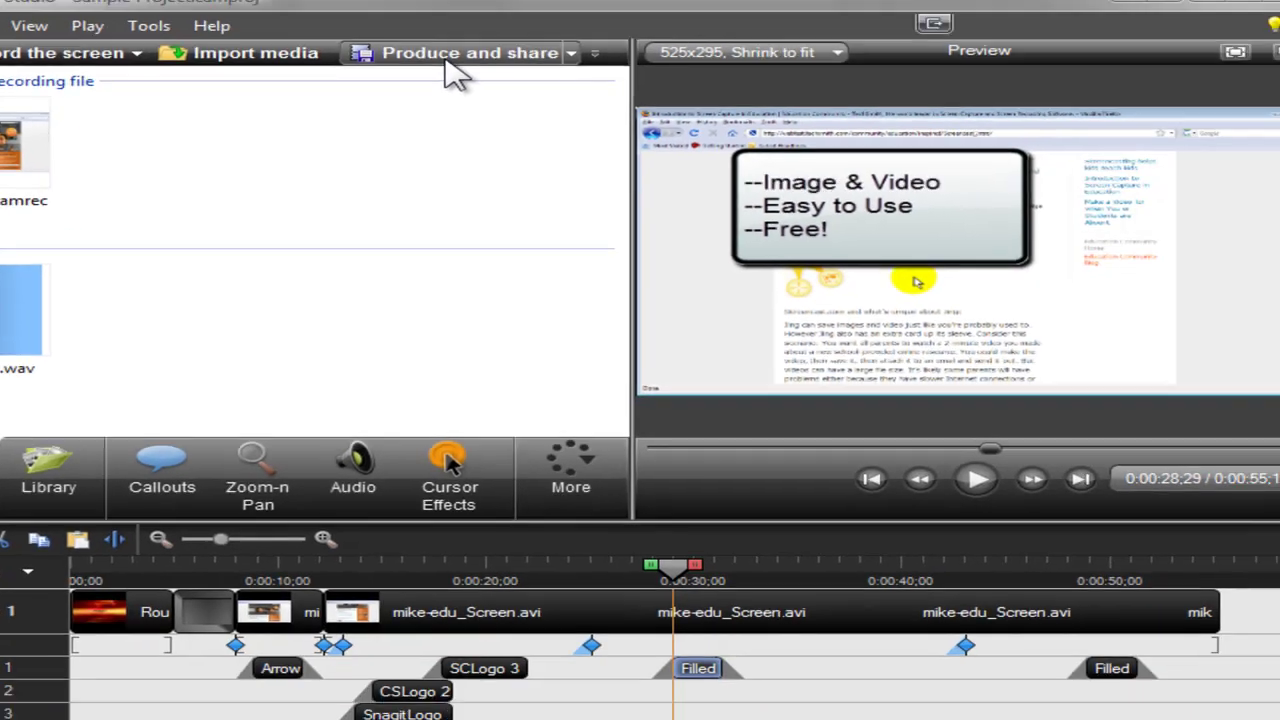
Step: Produce the project as an MP4 video with the Blog preset, keeping the production name Sample Project and the default folder
left_click(448, 64)
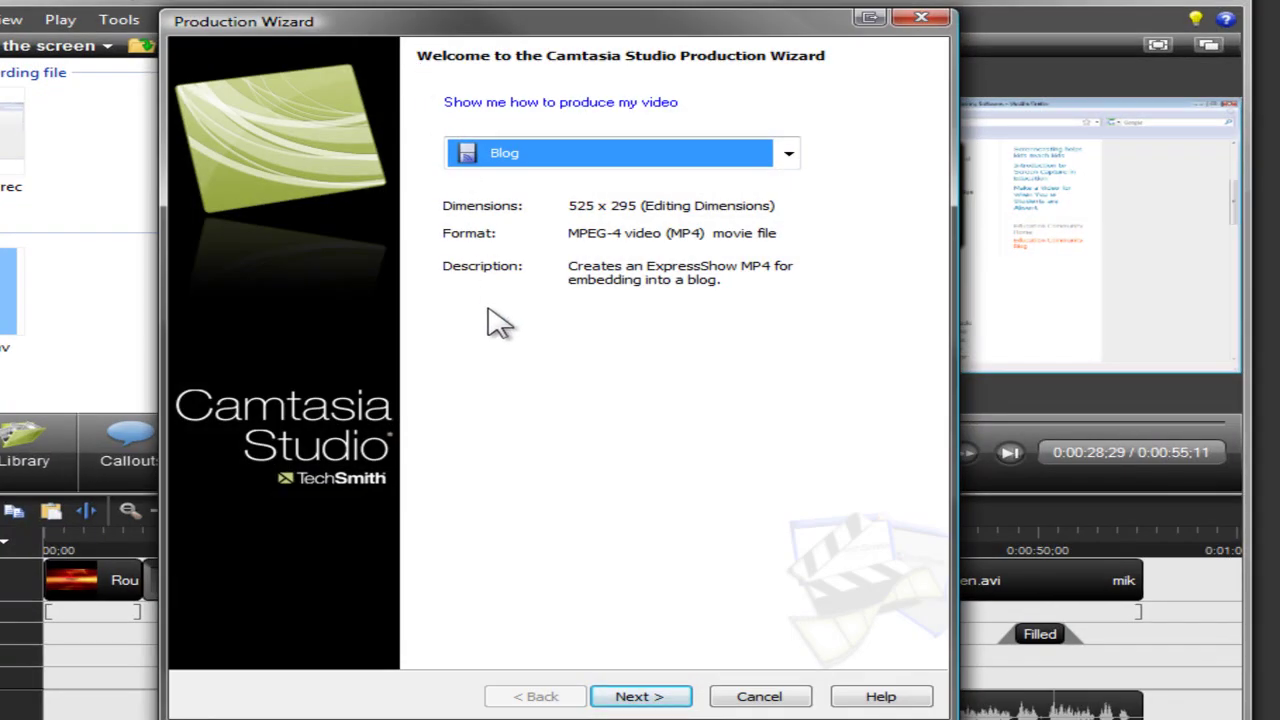
left_click(645, 697)
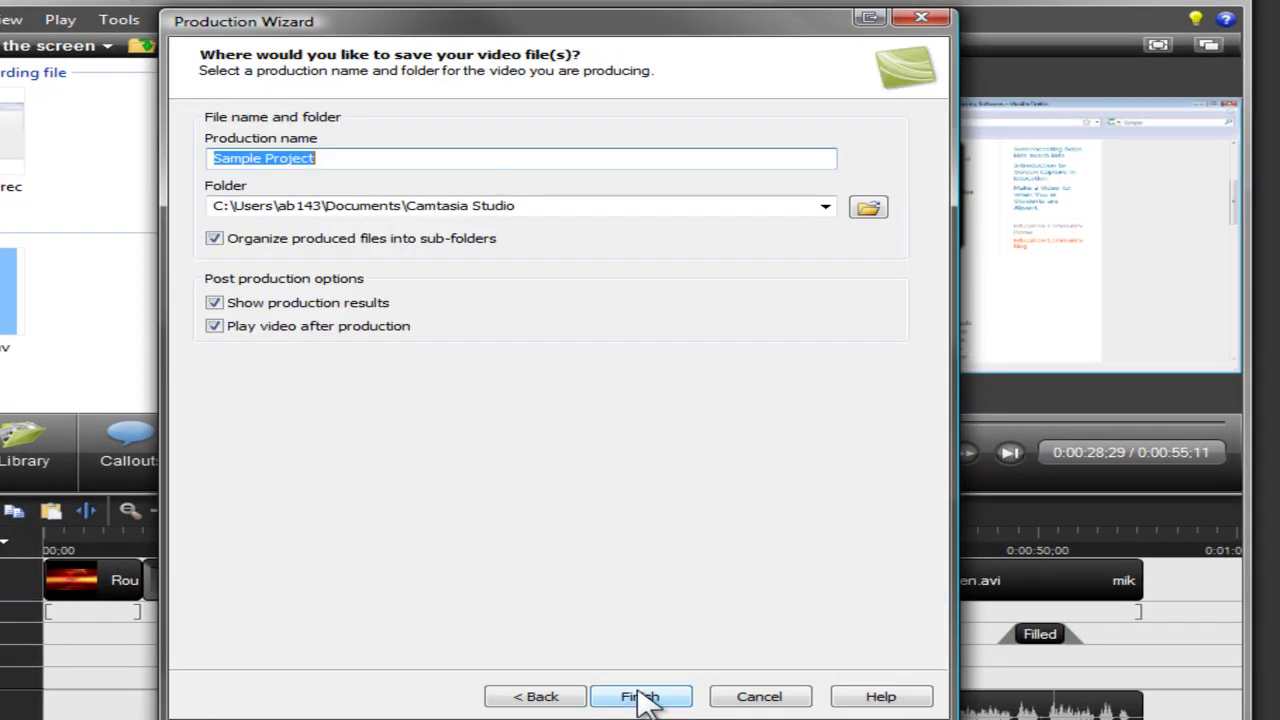
left_click(645, 697)
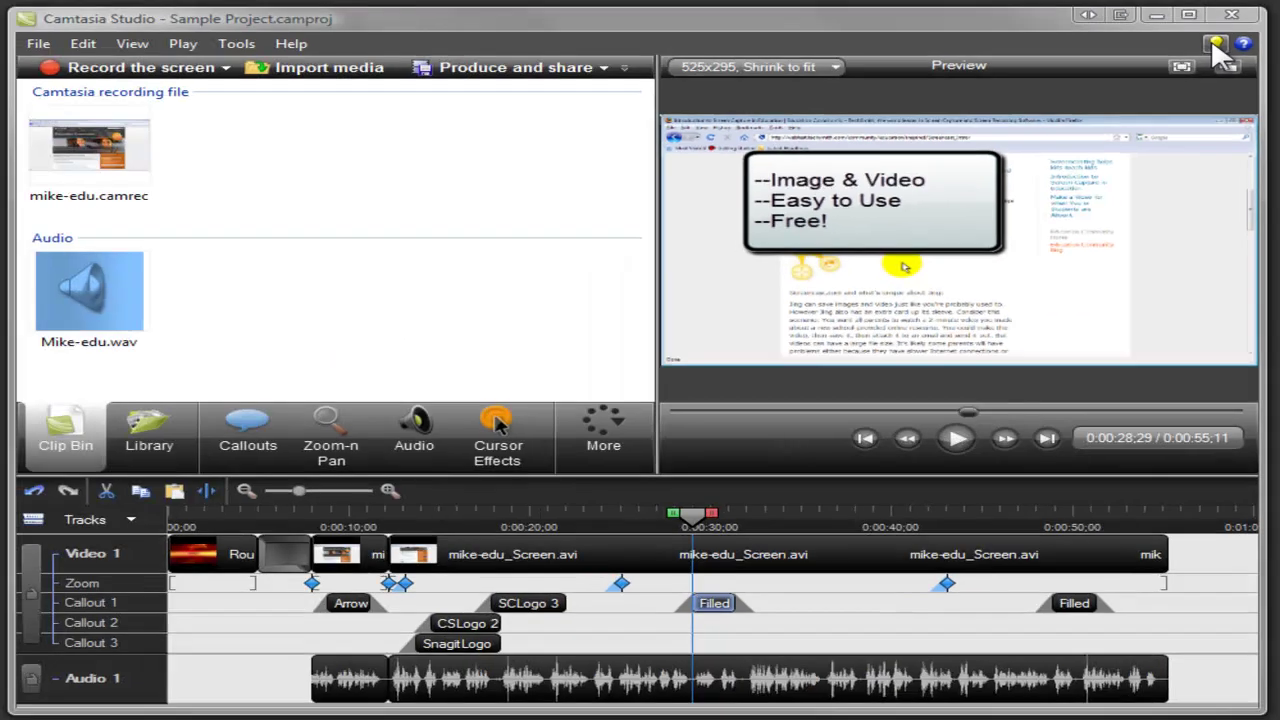
Step: Open the TechSmith Learning Center for further training resources
left_click(1214, 46)
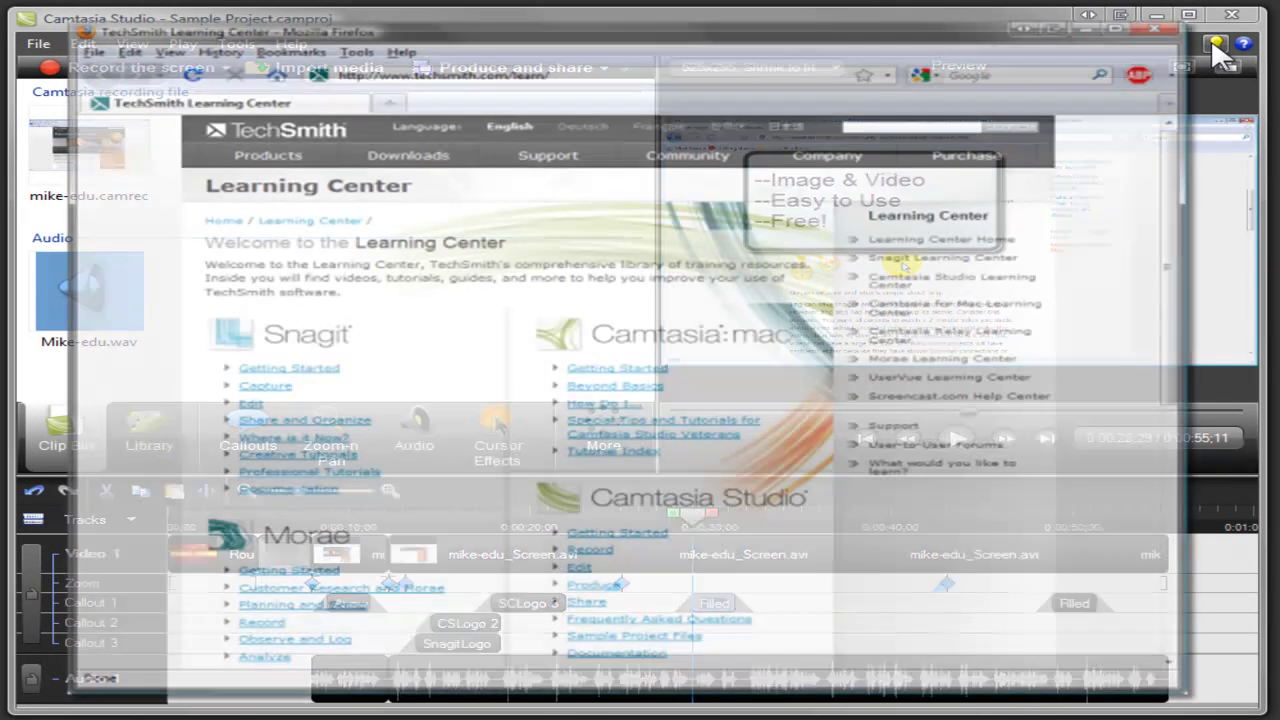